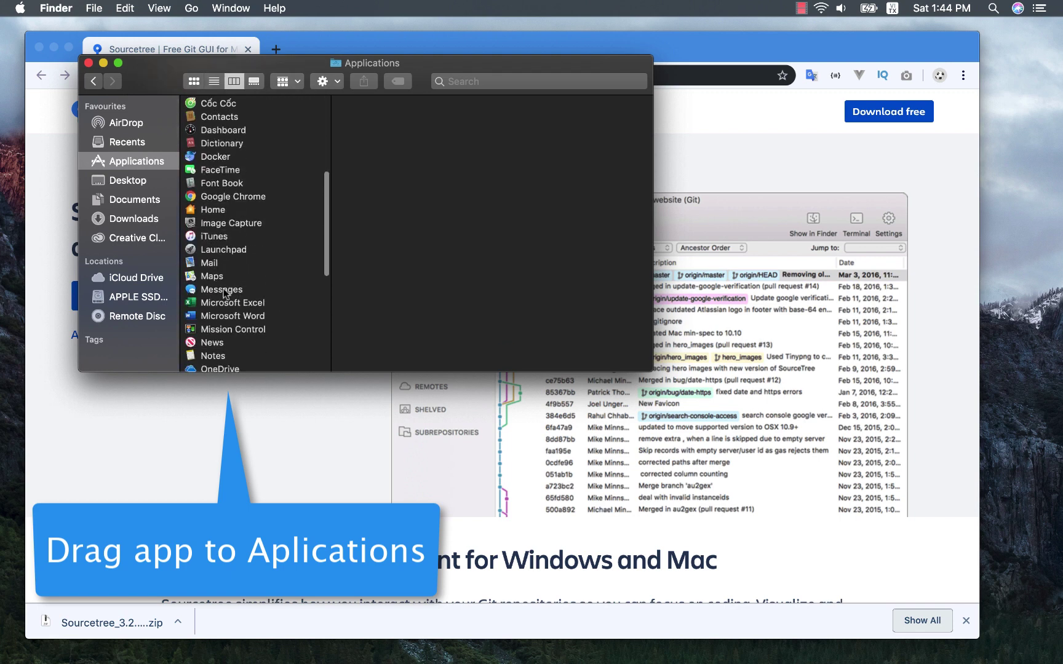
Step: Launch Sourcetree from the Applications folder, allow the downloaded app to open, and close the Finder window
{"action": "scroll", "coordinate": [225, 294], "scroll_direction": "down", "scroll_amount": 5}
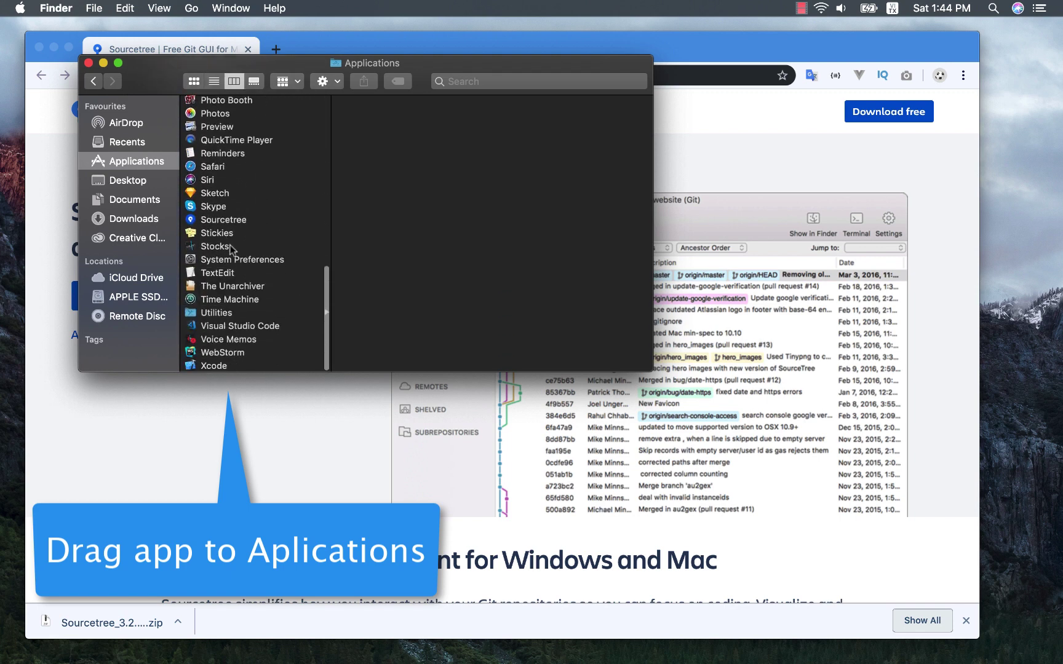
{"action": "left_click", "coordinate": [216, 221]}
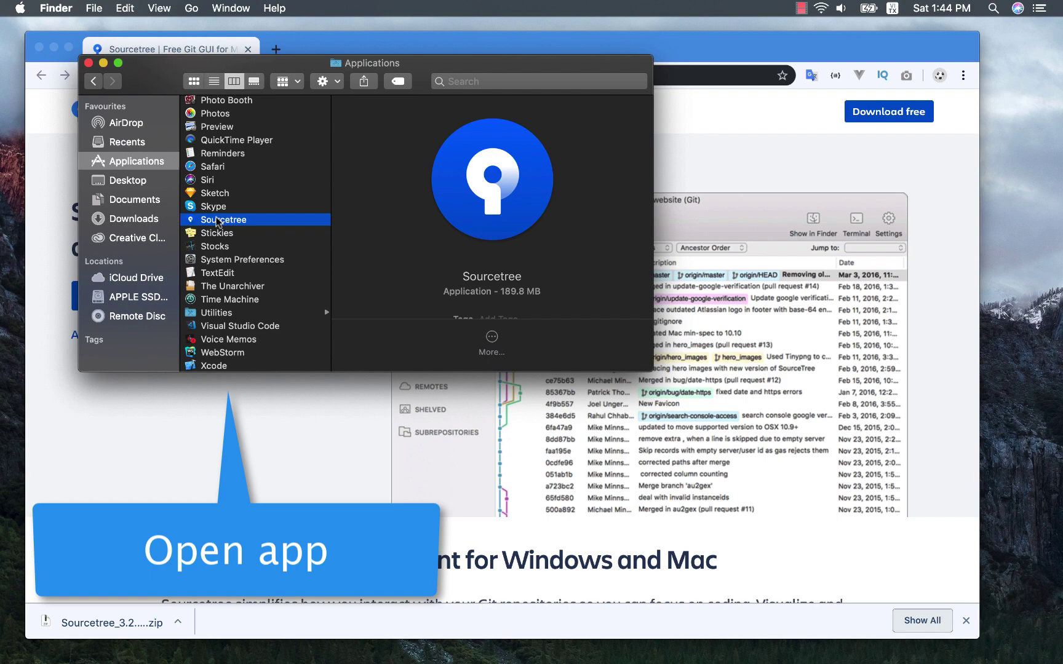
{"action": "double_click", "coordinate": [217, 222]}
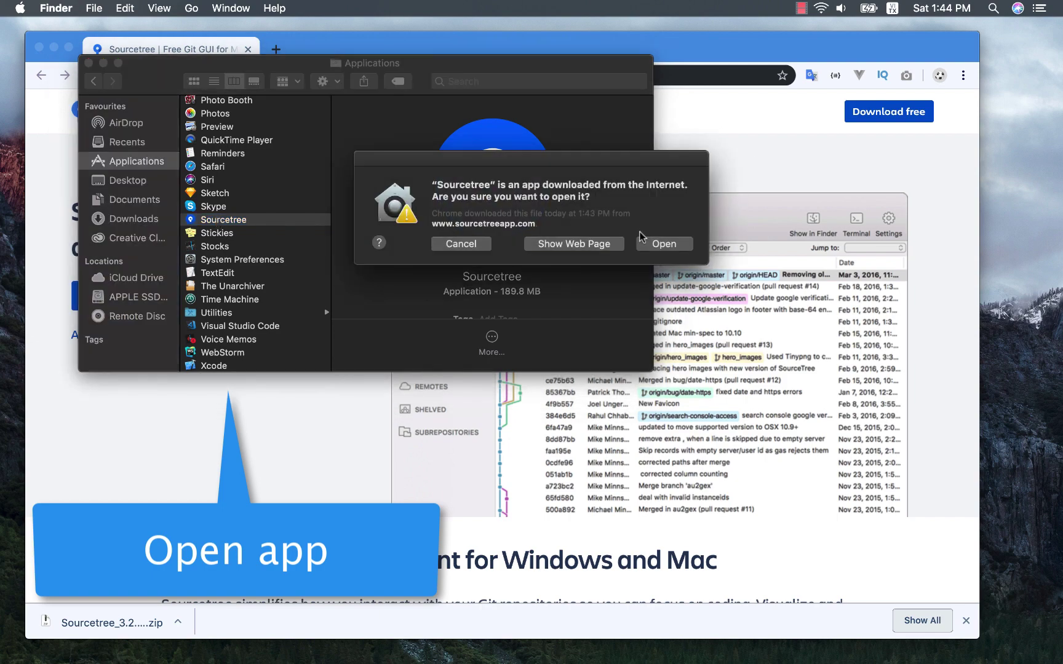
{"action": "left_click", "coordinate": [665, 245]}
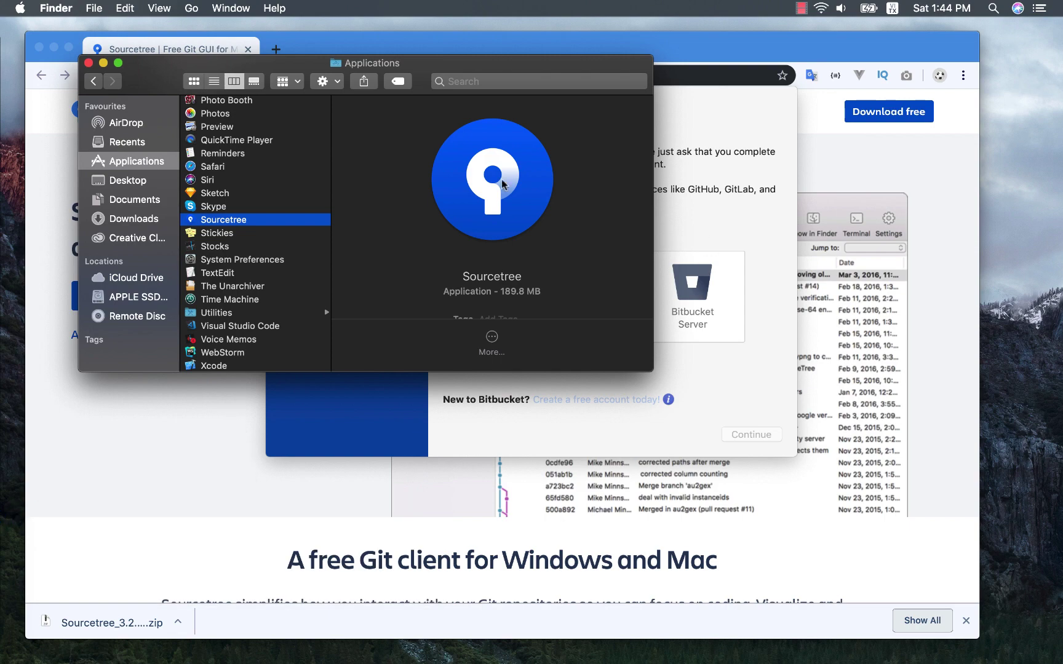
{"action": "left_click", "coordinate": [88, 63]}
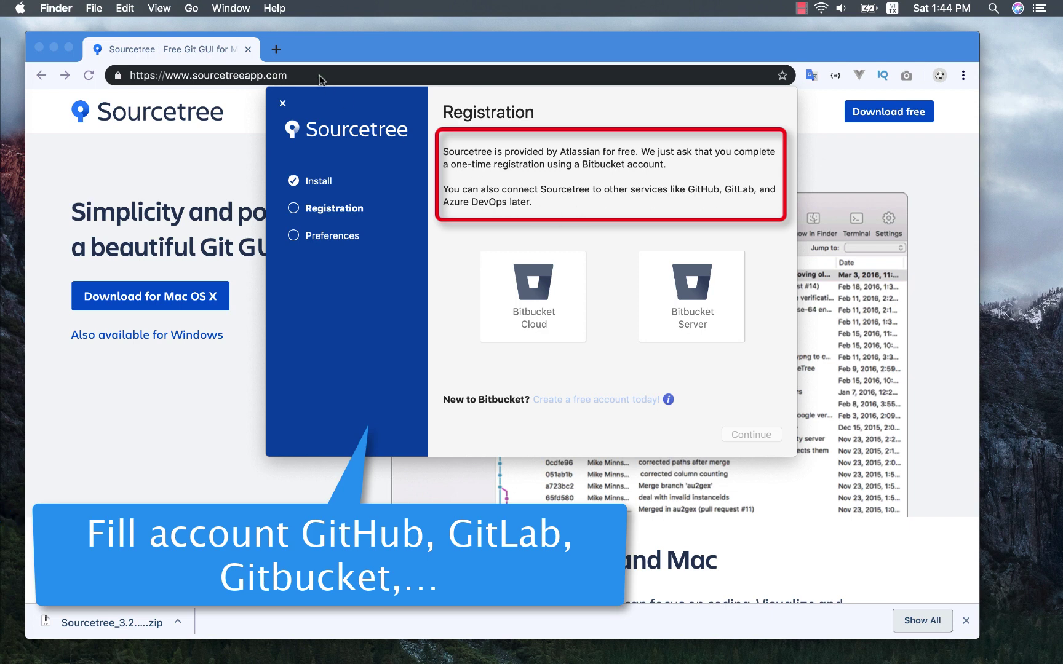
Step: Choose Bitbucket Server for the registration, then switch to Chrome and open the GitLab sign-in page in a new tab
{"action": "left_click", "coordinate": [690, 286]}
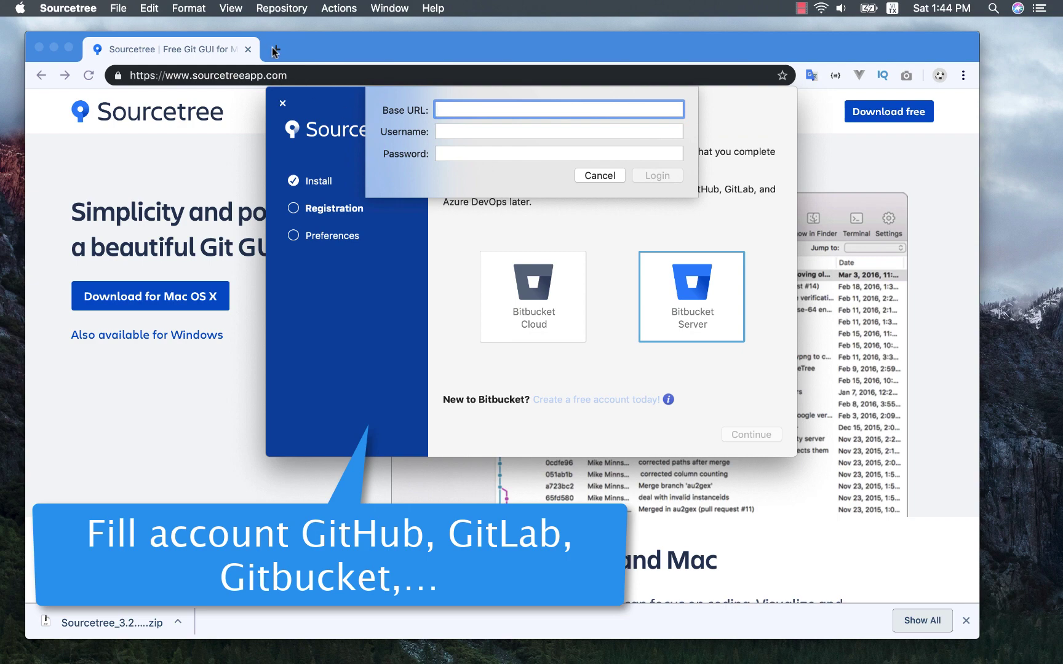
{"action": "left_click", "coordinate": [274, 50]}
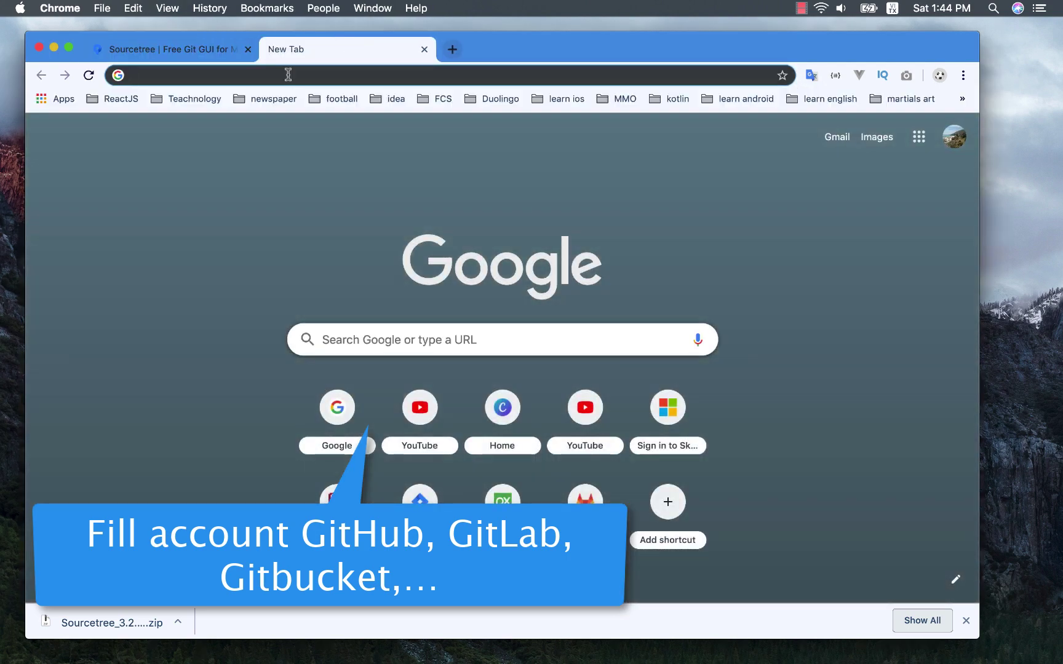
{"action": "type", "text": "git"}
{"action": "key", "text": "Return"}
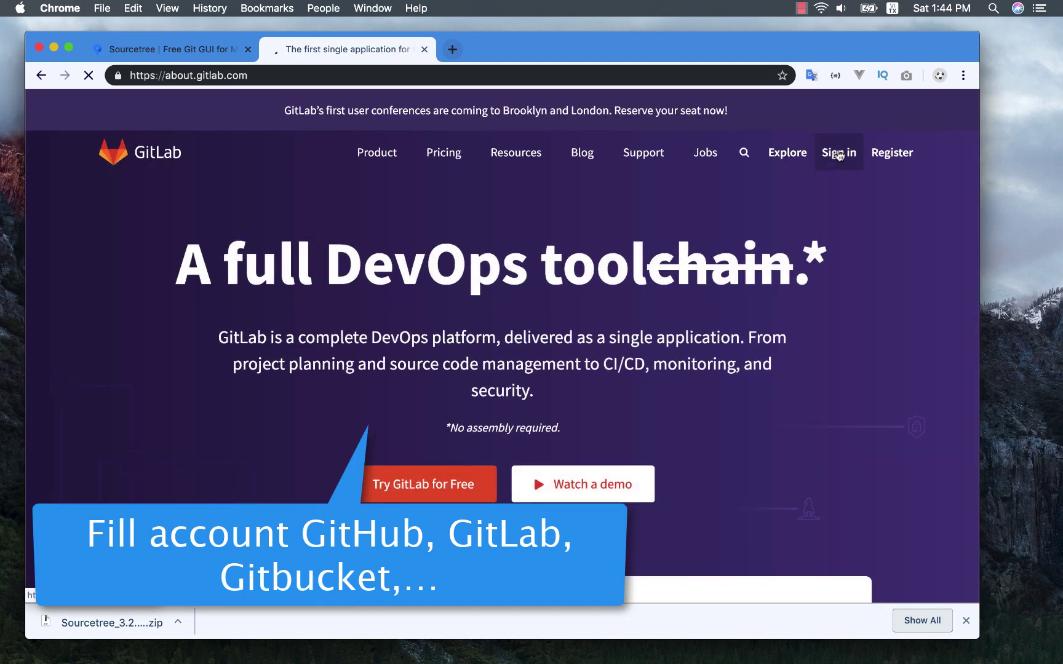
{"action": "left_click", "coordinate": [840, 154]}
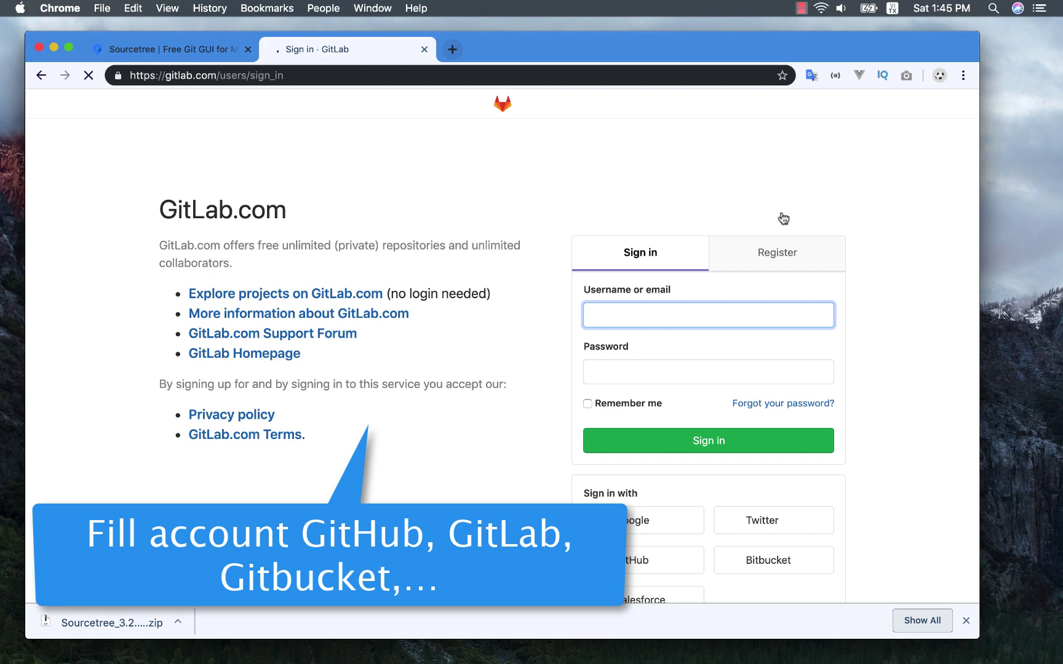
{"action": "left_click_drag", "start_coordinate": [632, 318], "coordinate": [590, 317]}
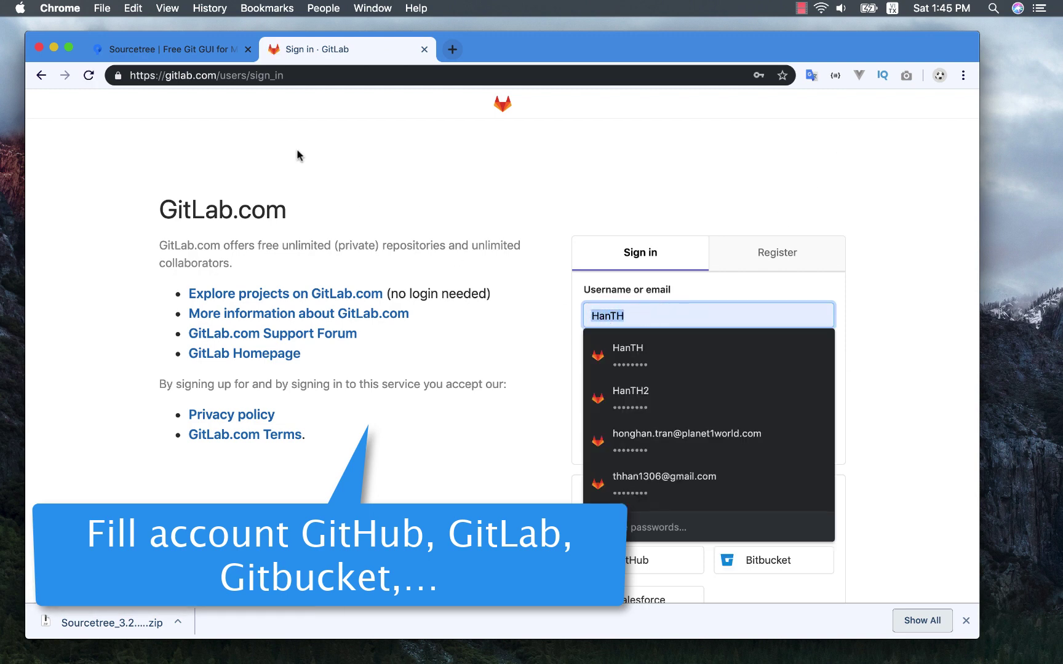
{"action": "left_click_drag", "start_coordinate": [216, 77], "coordinate": [127, 71]}
{"action": "key", "text": "super+c"}
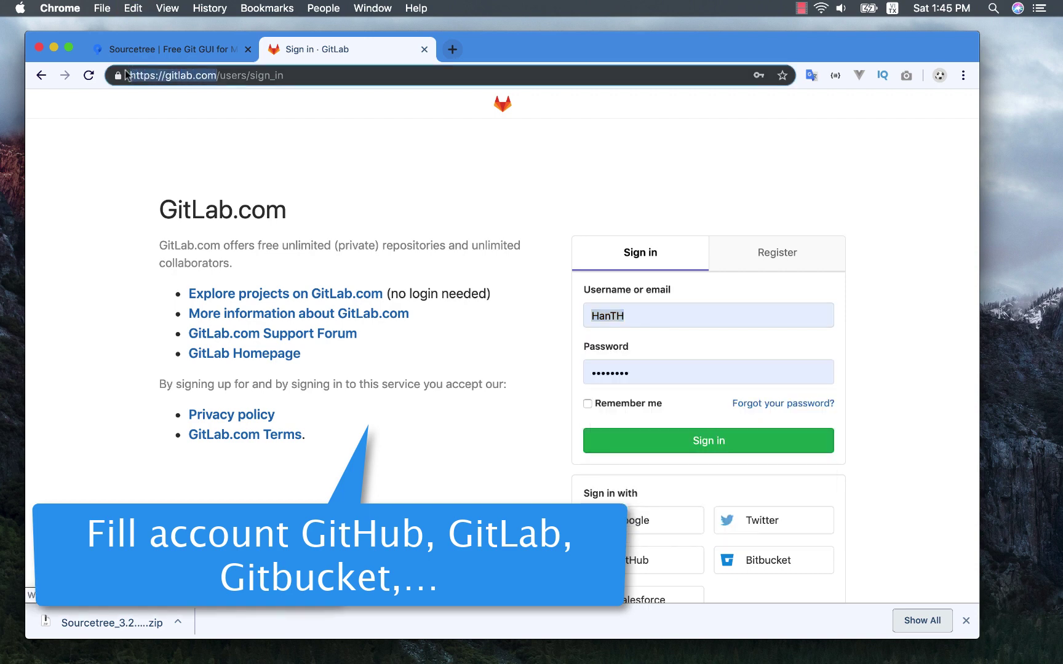
{"action": "mouse_move", "coordinate": [3, 327]}
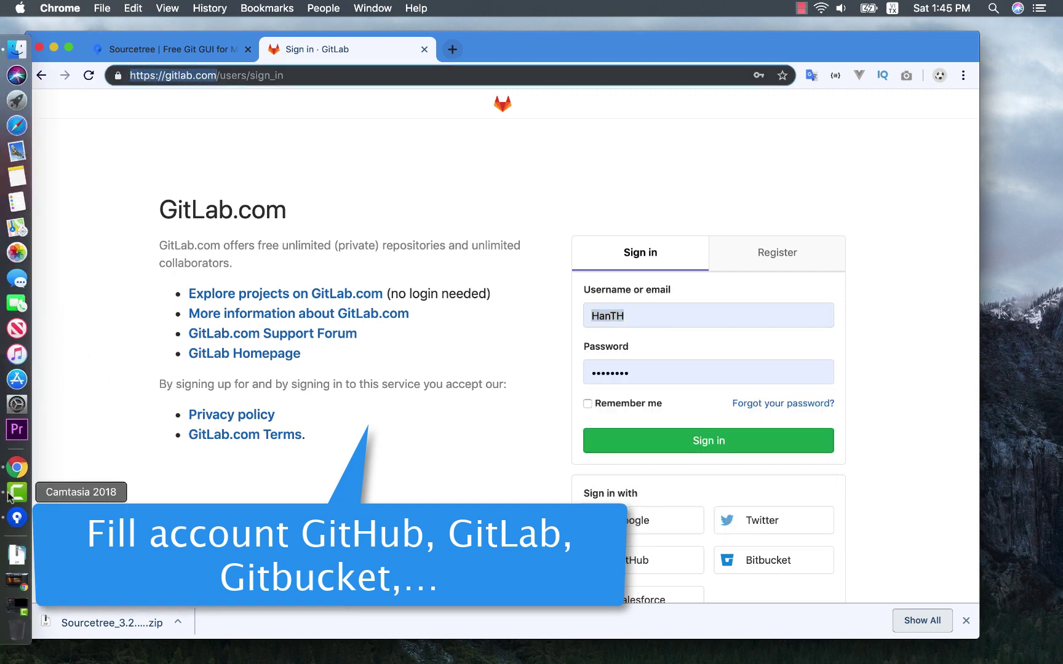
{"action": "left_click", "coordinate": [17, 517]}
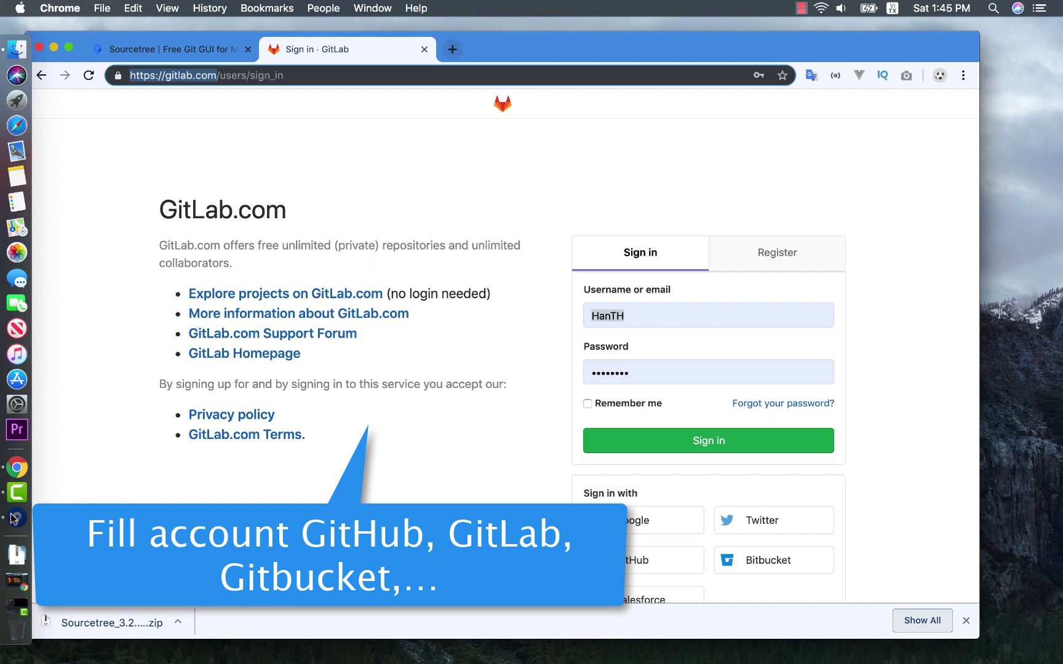
{"action": "key", "text": "super+v"}
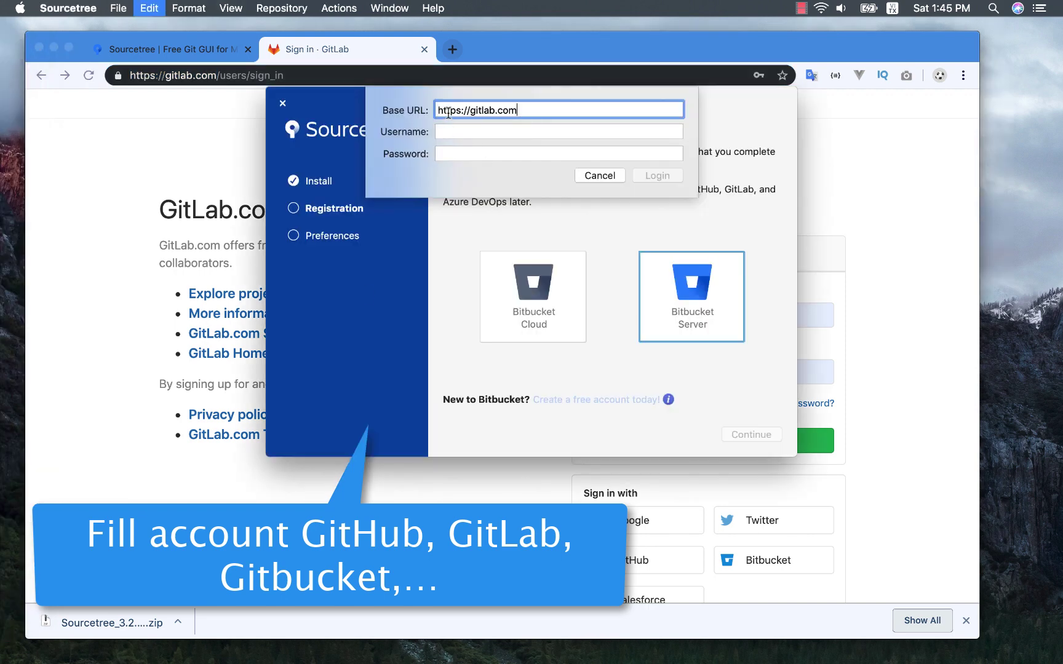
Step: Copy the account username from the GitLab sign-in form in Chrome into the Username field of the Sourcetree registration
{"action": "left_click", "coordinate": [458, 131]}
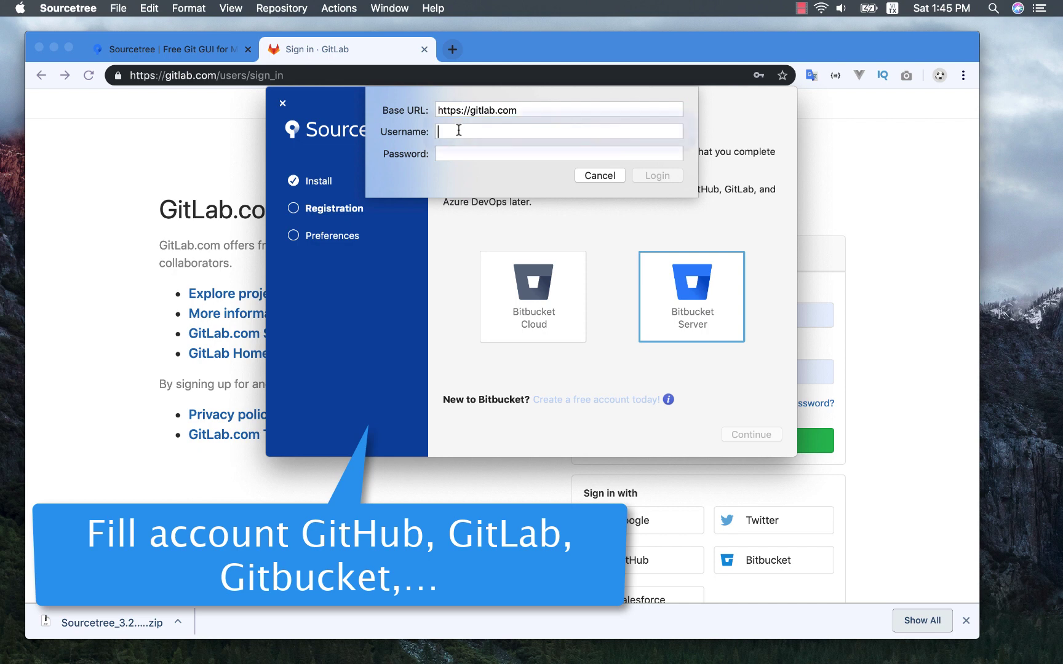
{"action": "key", "text": "super+Tab"}
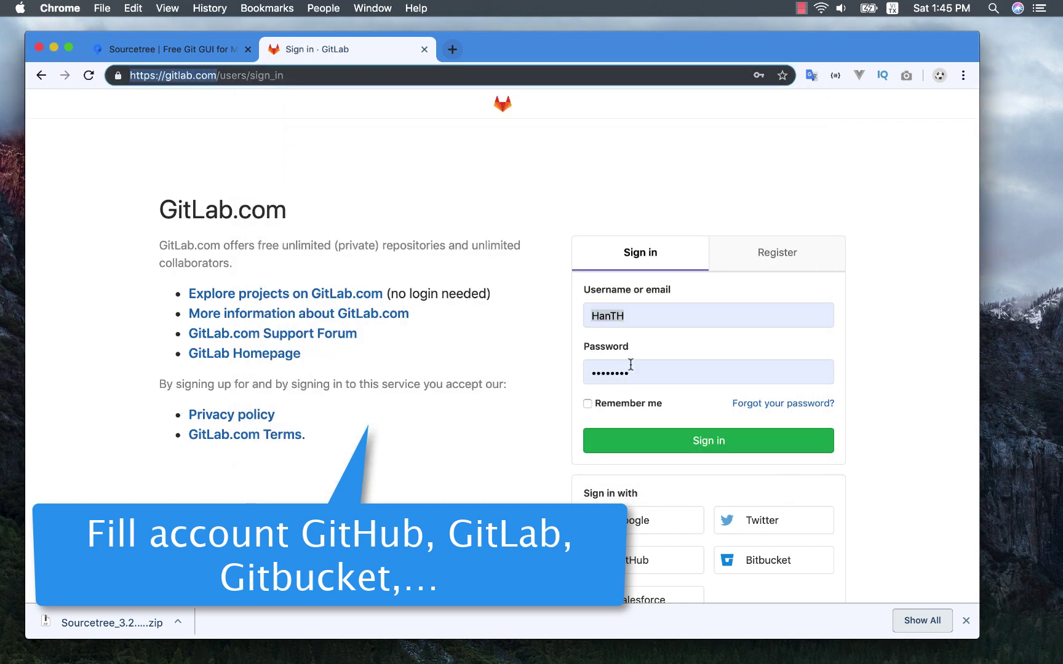
{"action": "left_click", "coordinate": [631, 316]}
{"action": "left_click_drag", "start_coordinate": [625, 316], "coordinate": [586, 316]}
{"action": "key", "text": "super+c"}
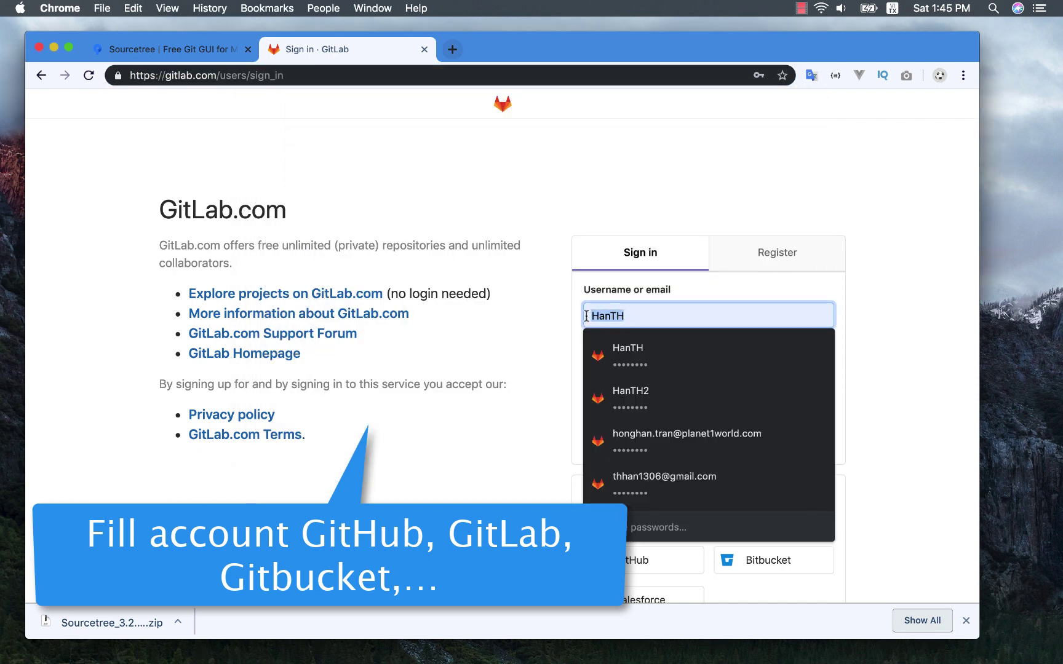
{"action": "key", "text": "super+Tab"}
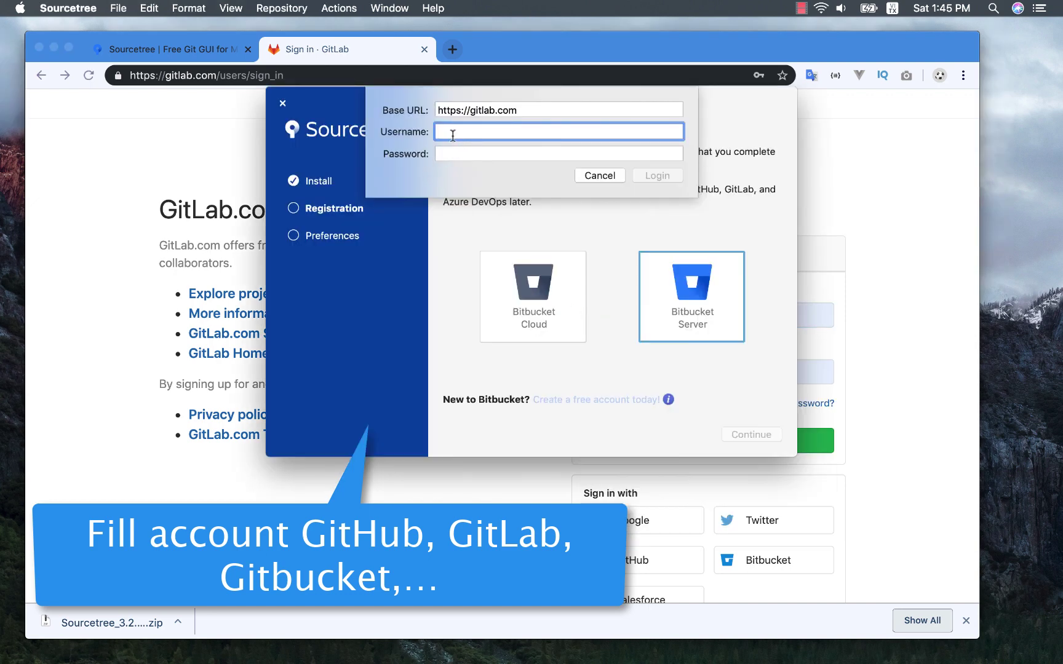
{"action": "key", "text": "super+v"}
Step: Enter the account password, log in, and finish the Sourcetree setup with the default preferences
{"action": "left_click", "coordinate": [460, 151]}
{"action": "type", "text": "h"}
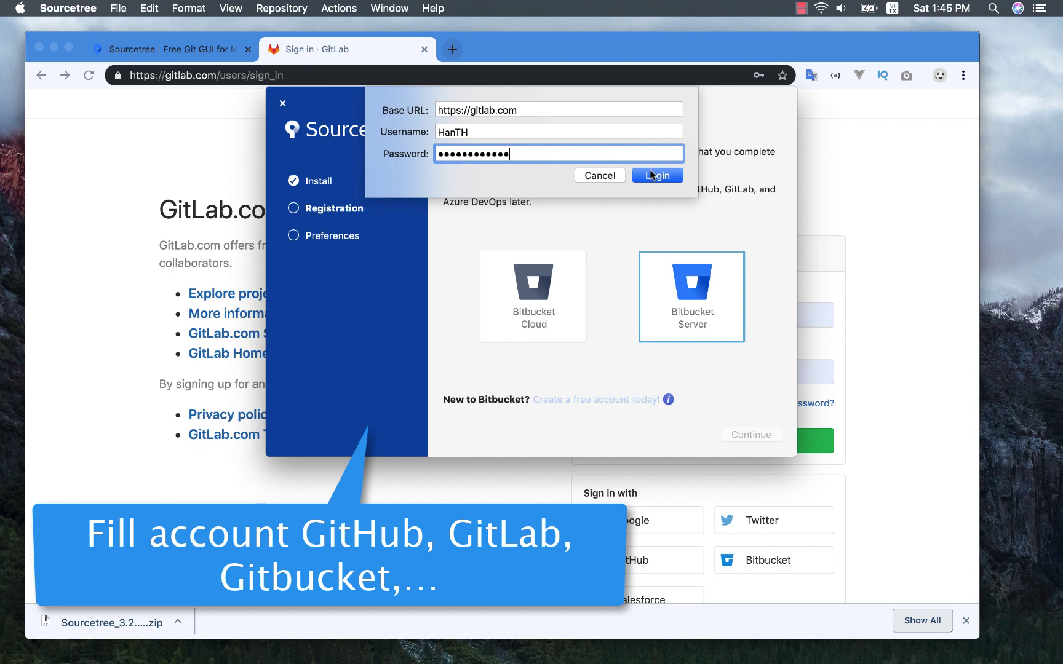
{"action": "left_click", "coordinate": [653, 175]}
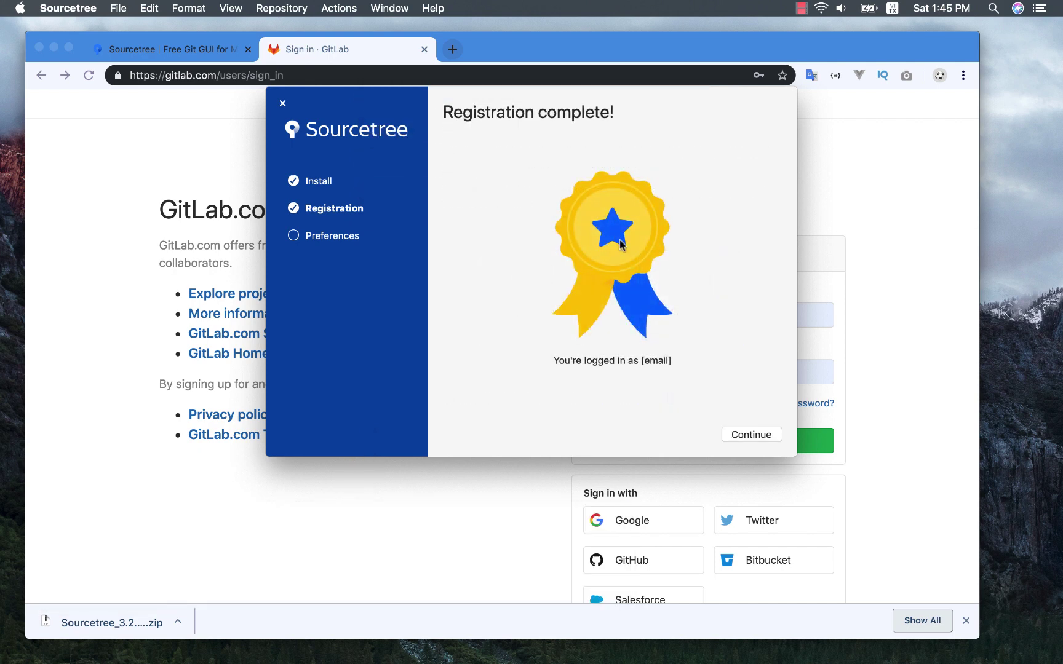
{"action": "left_click", "coordinate": [750, 435]}
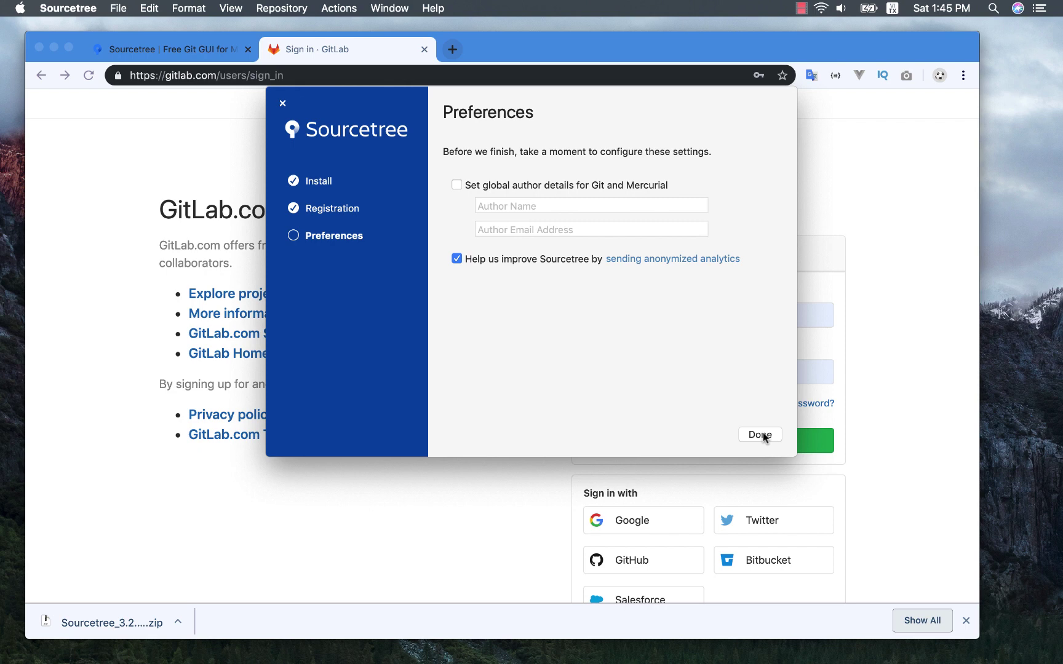
{"action": "left_click", "coordinate": [760, 434]}
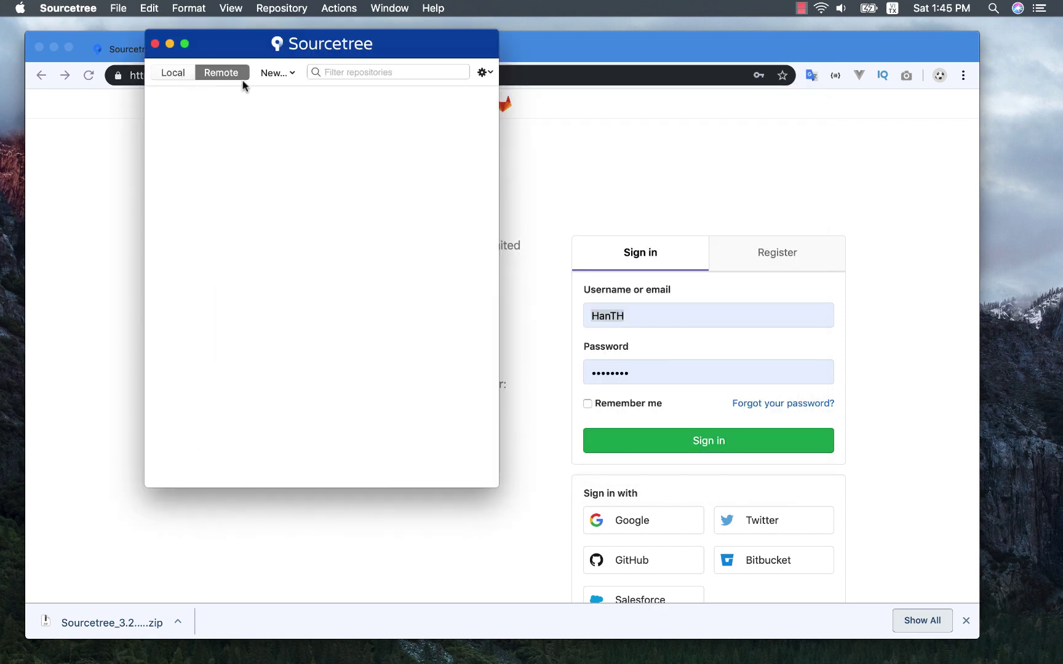
Step: Show the local repositories and start a new clone from a URL
{"action": "left_click", "coordinate": [177, 72]}
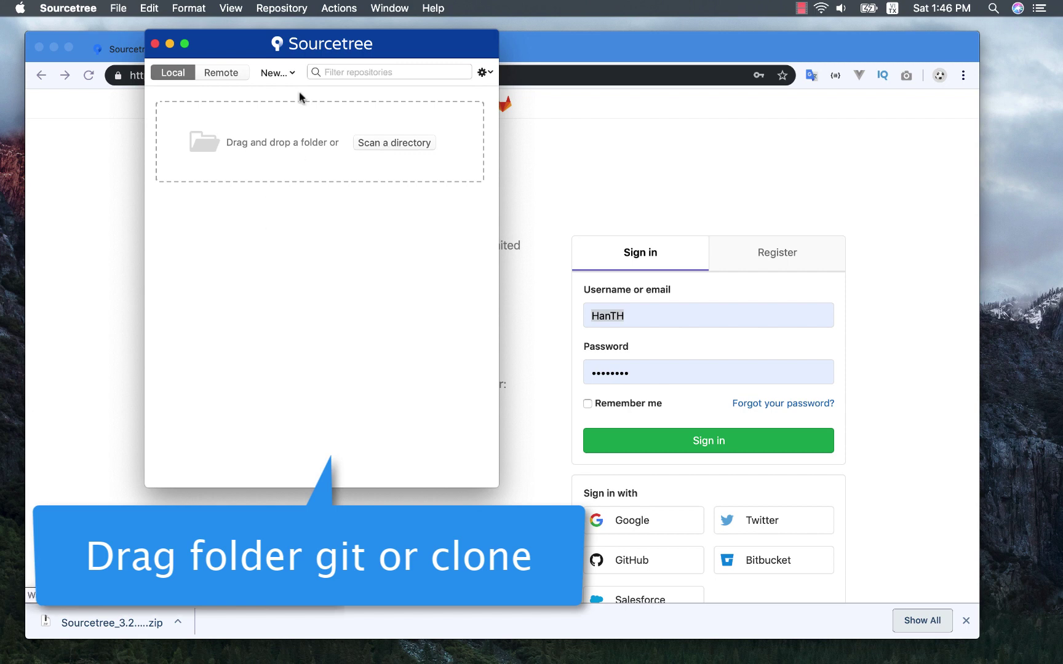
{"action": "left_click", "coordinate": [290, 74]}
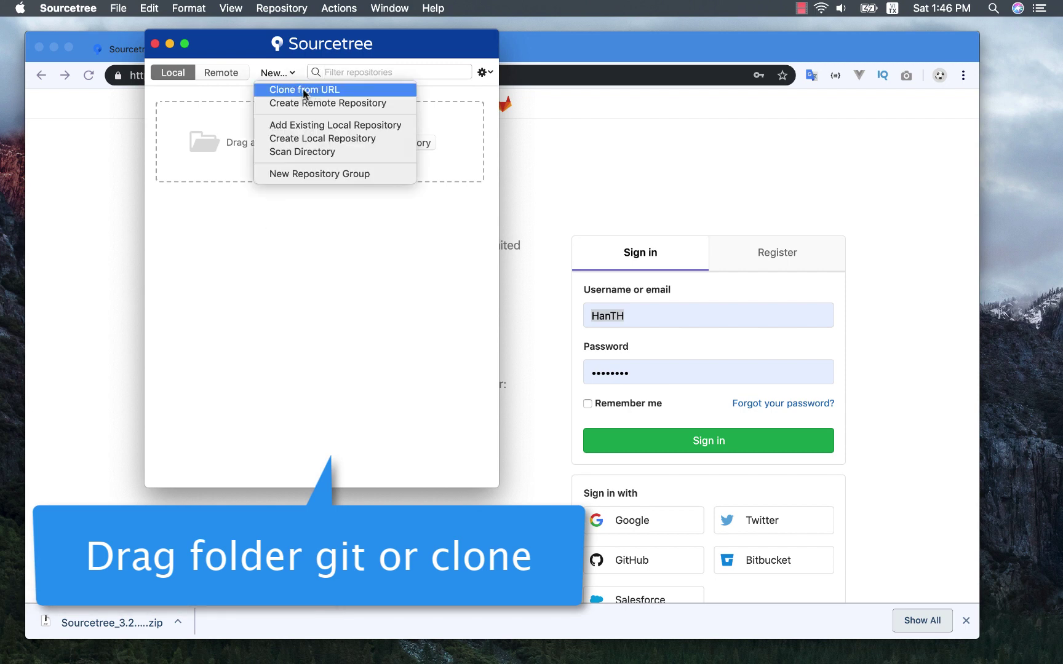
{"action": "left_click", "coordinate": [304, 90]}
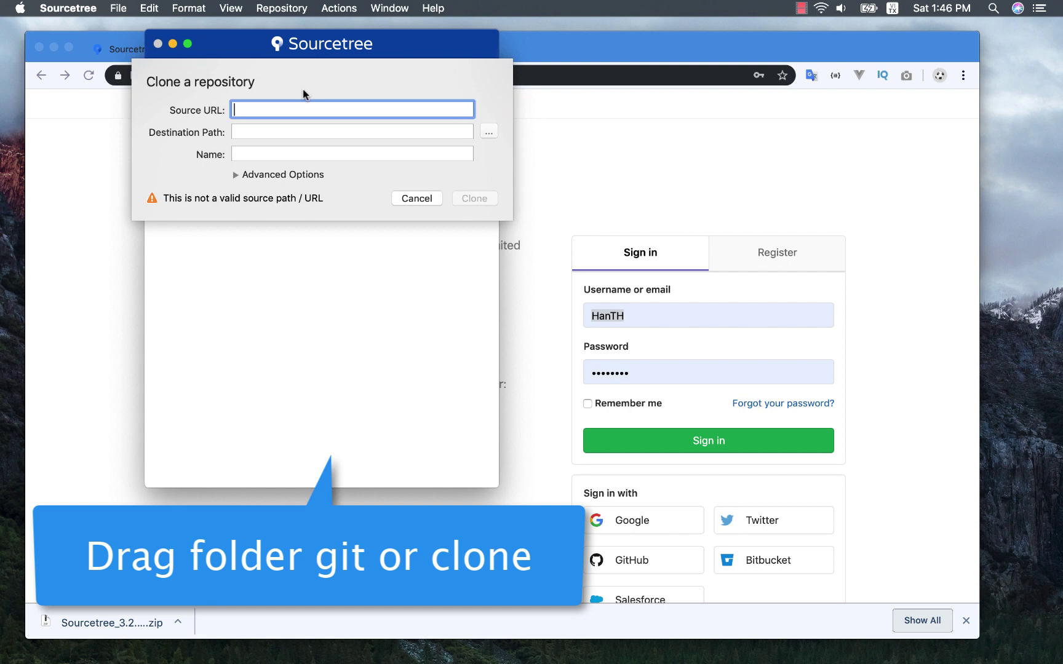
Step: Switch to Chrome, sign in to GitLab with the filled-in account, and open the fcs project in the Fork Mconnect group
{"action": "left_click", "coordinate": [540, 211]}
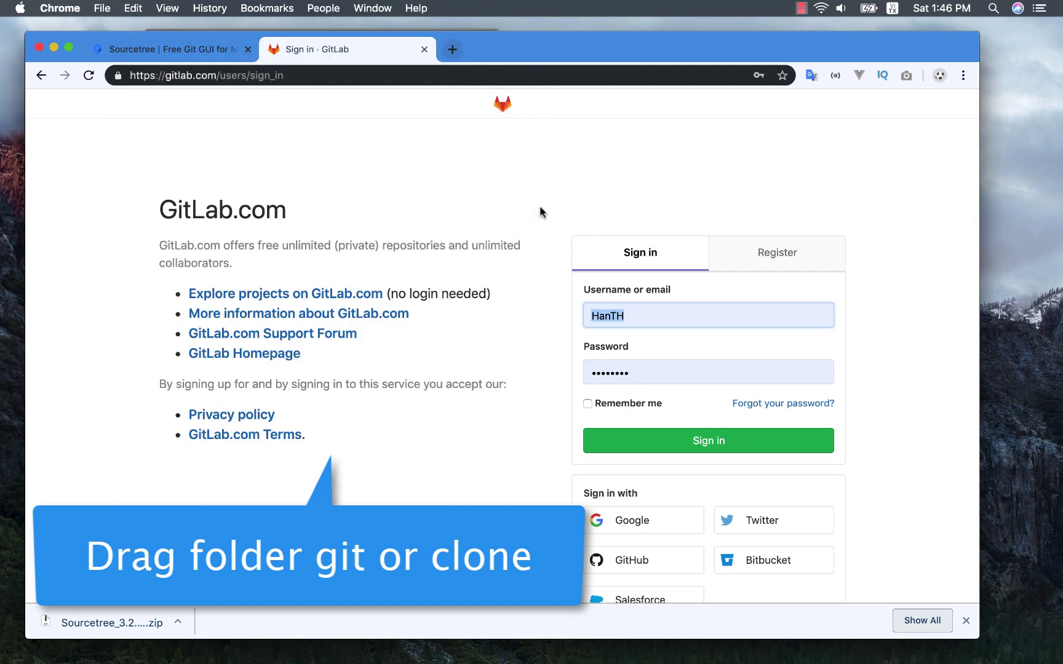
{"action": "left_click", "coordinate": [669, 437]}
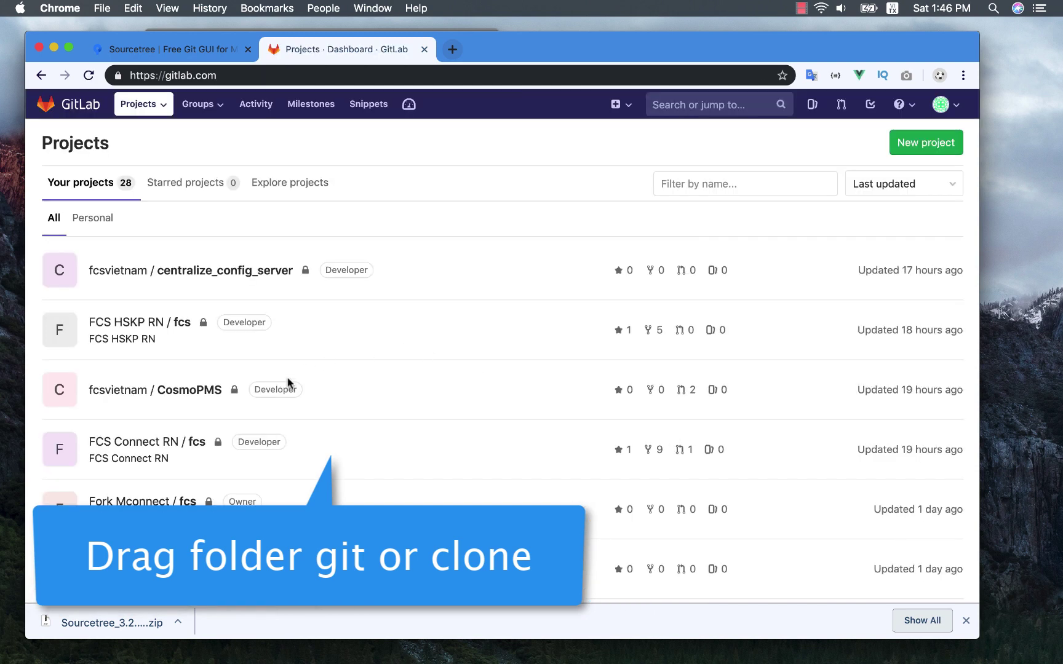
{"action": "left_click", "coordinate": [198, 105]}
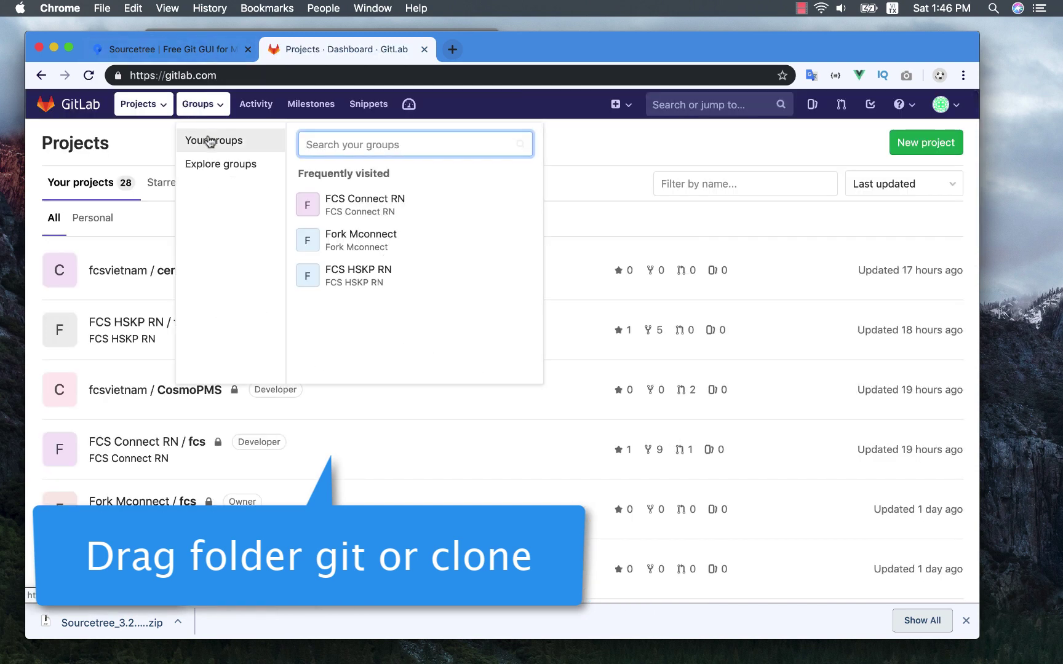
{"action": "left_click", "coordinate": [210, 142]}
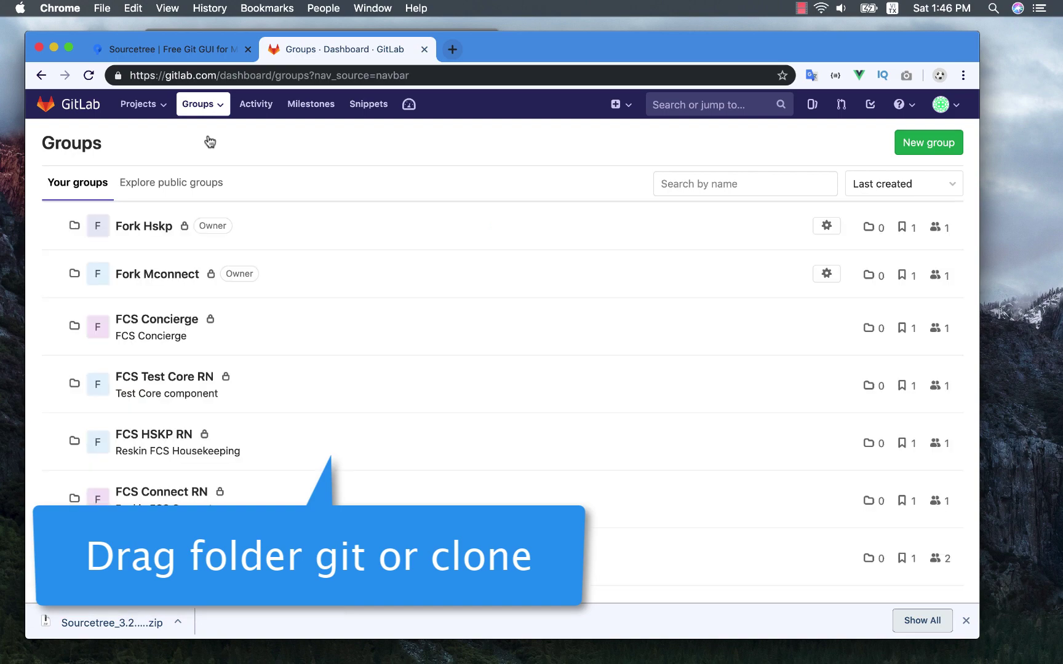
{"action": "left_click", "coordinate": [146, 280]}
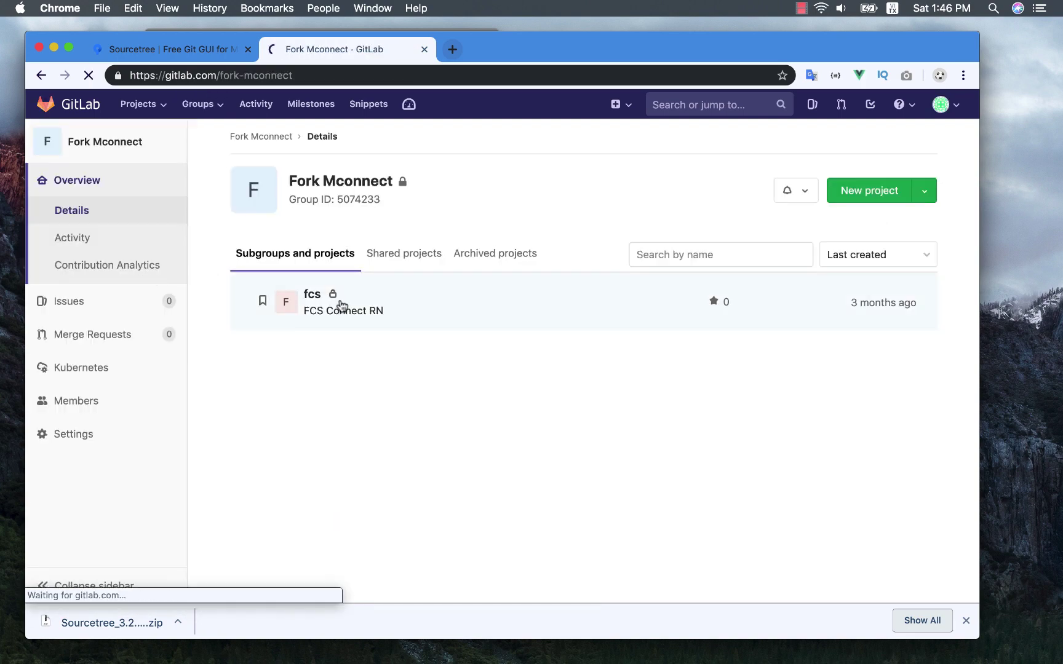
{"action": "left_click", "coordinate": [341, 306]}
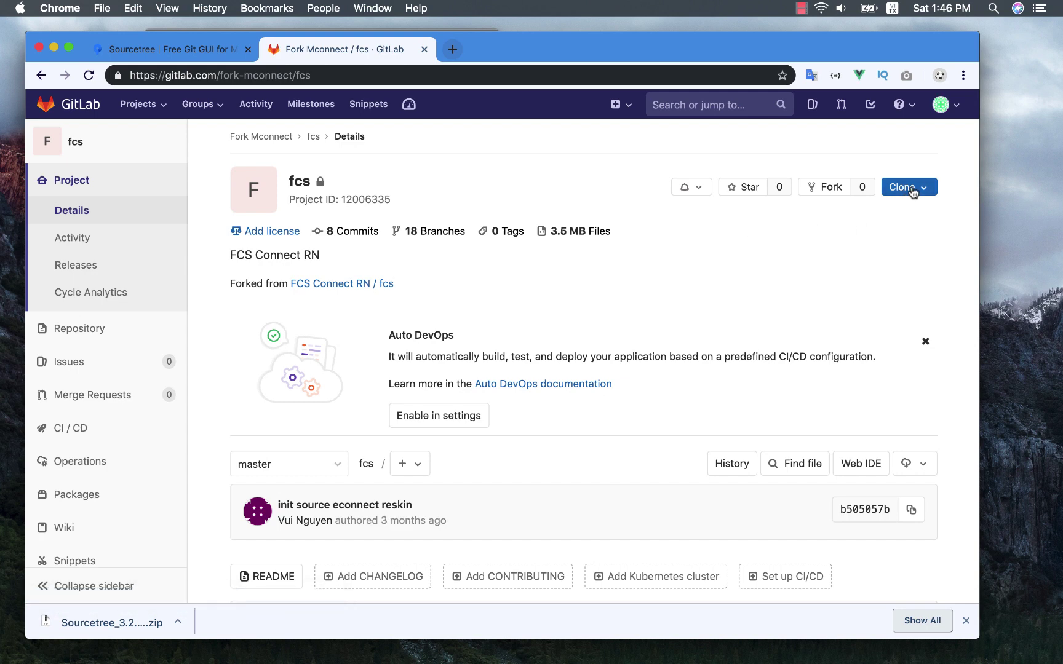
{"action": "left_click", "coordinate": [913, 193]}
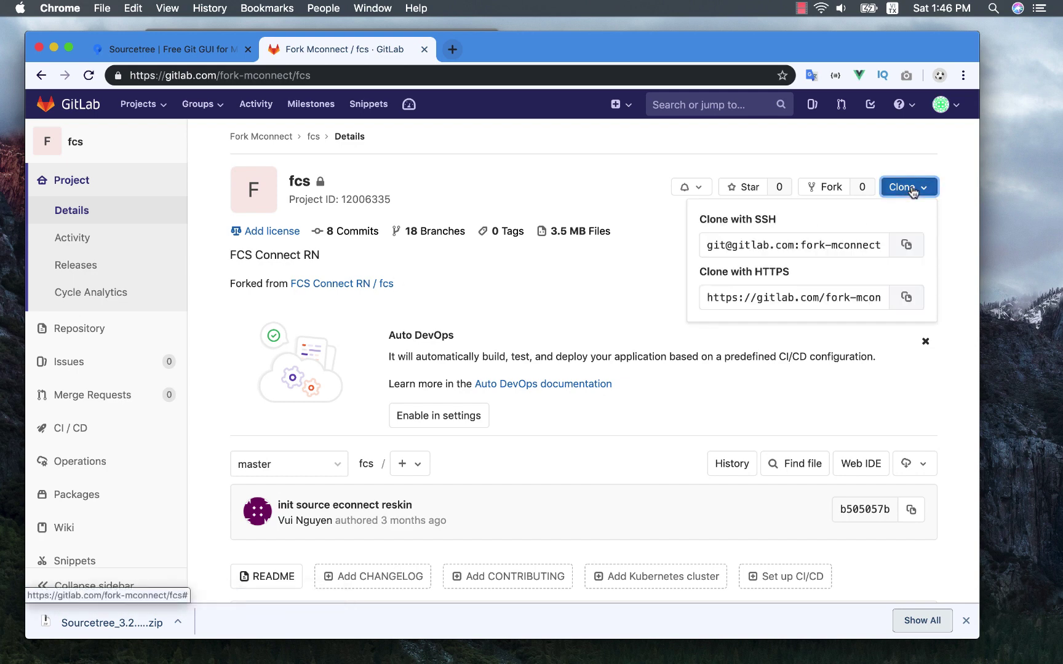
{"action": "left_click", "coordinate": [799, 241]}
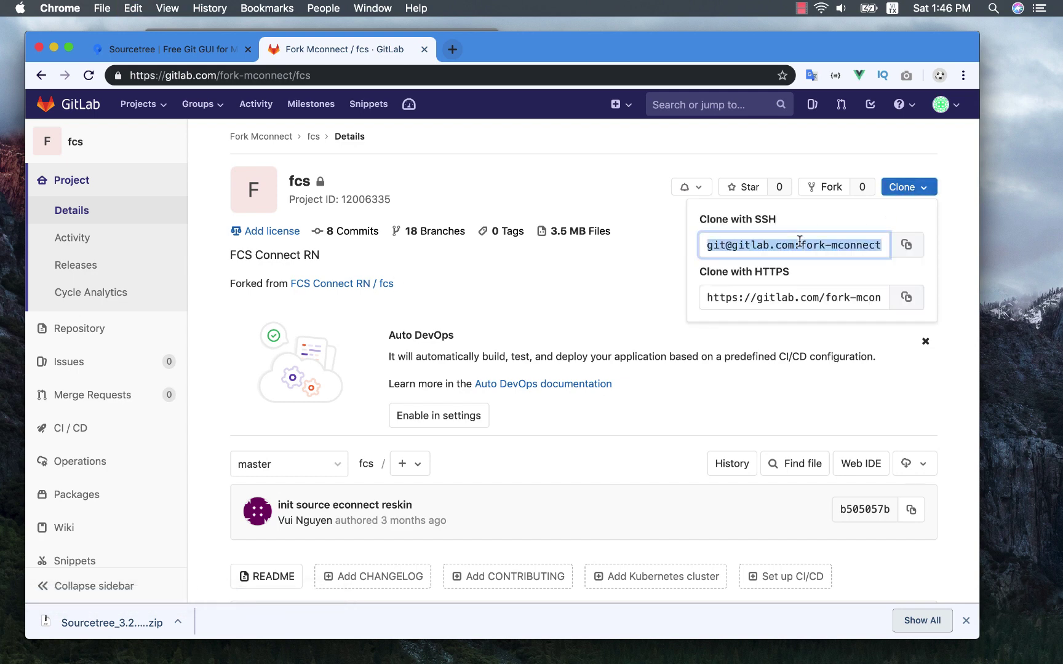
{"action": "key", "text": "super+Tab"}
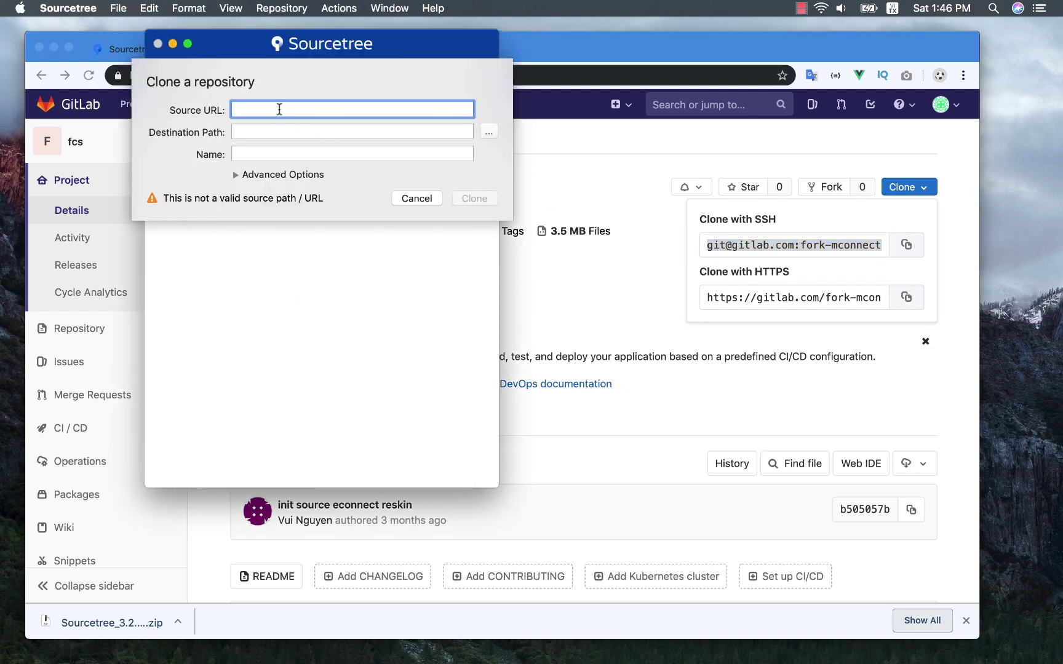
{"action": "key", "text": "super+v"}
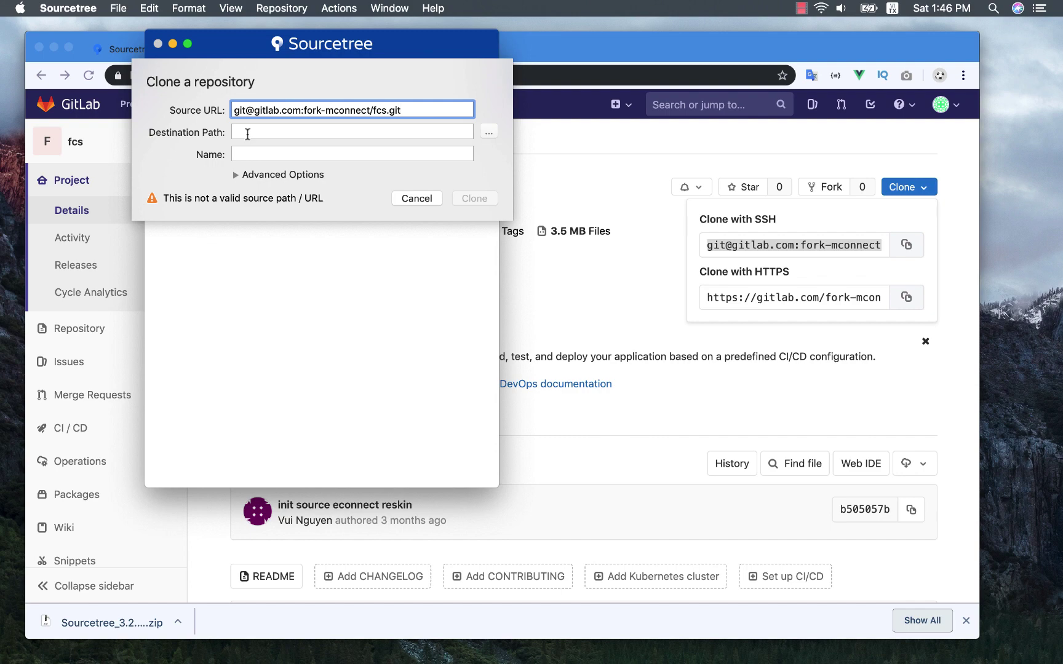
Step: Choose the Desktop folder as the clone's destination path
{"action": "left_click", "coordinate": [488, 132]}
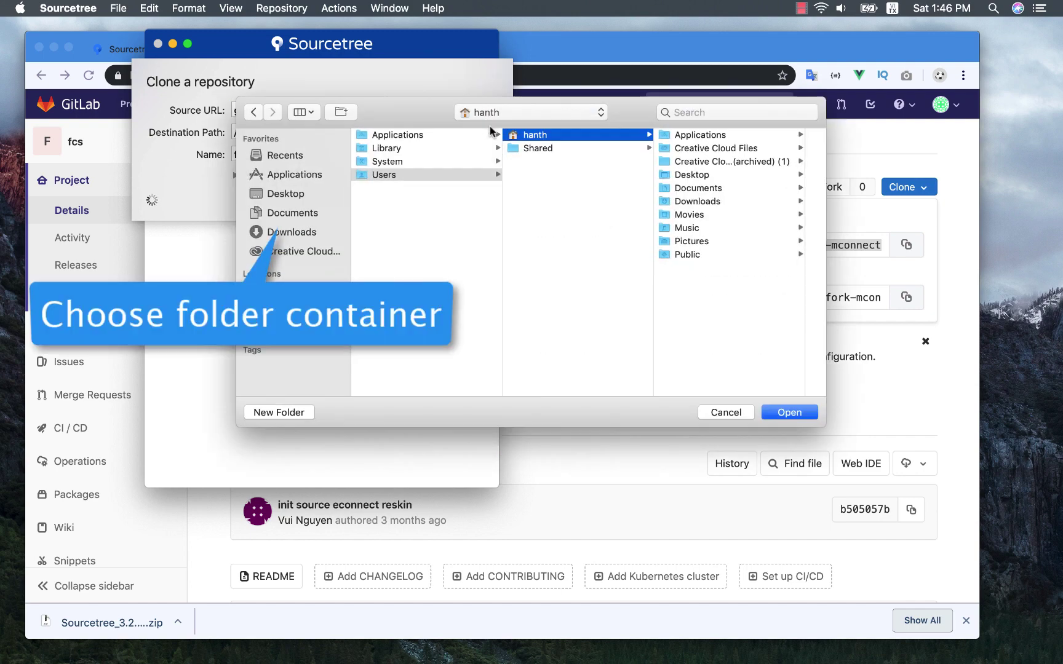
{"action": "left_click", "coordinate": [297, 196]}
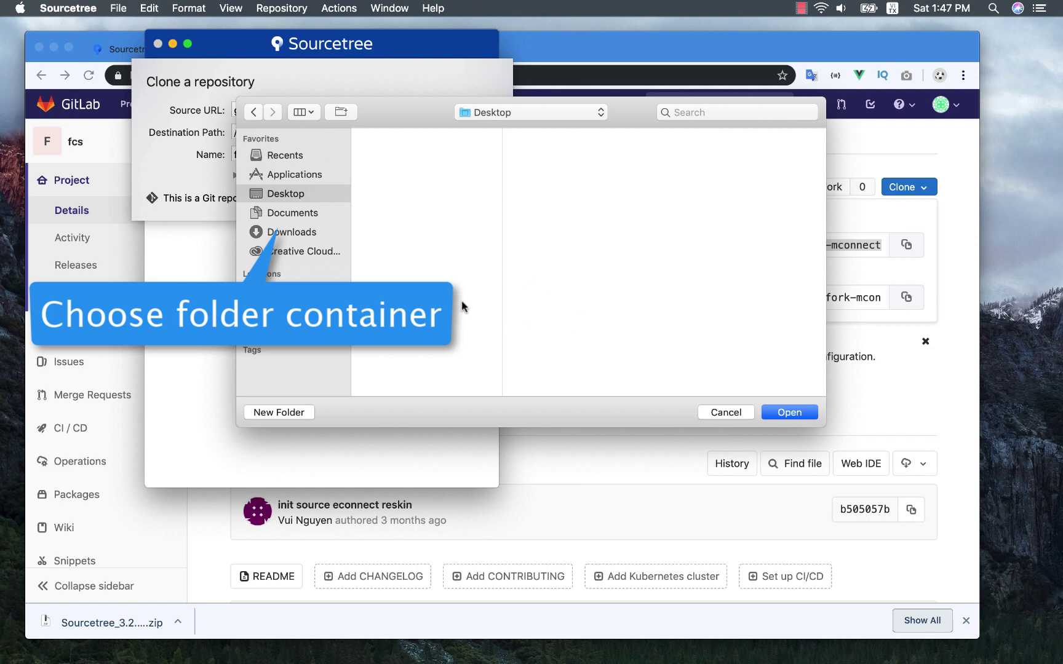
{"action": "left_click", "coordinate": [785, 411]}
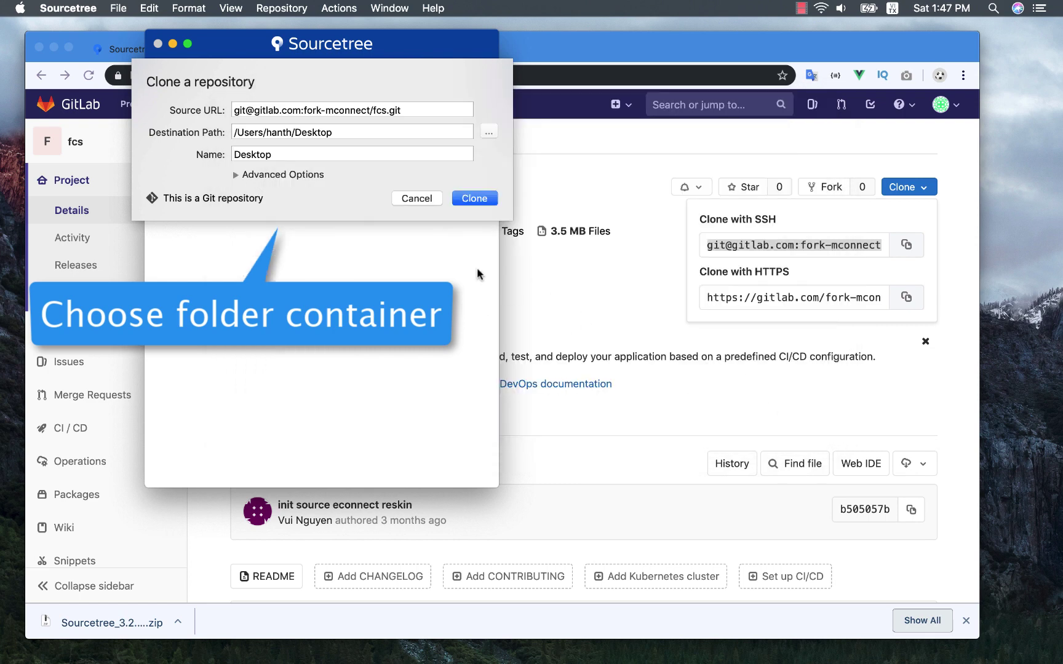
Step: Switch to Finder, create a folder named sourceTreeProject on the Desktop, and close the Finder window
{"action": "mouse_move", "coordinate": [3, 150]}
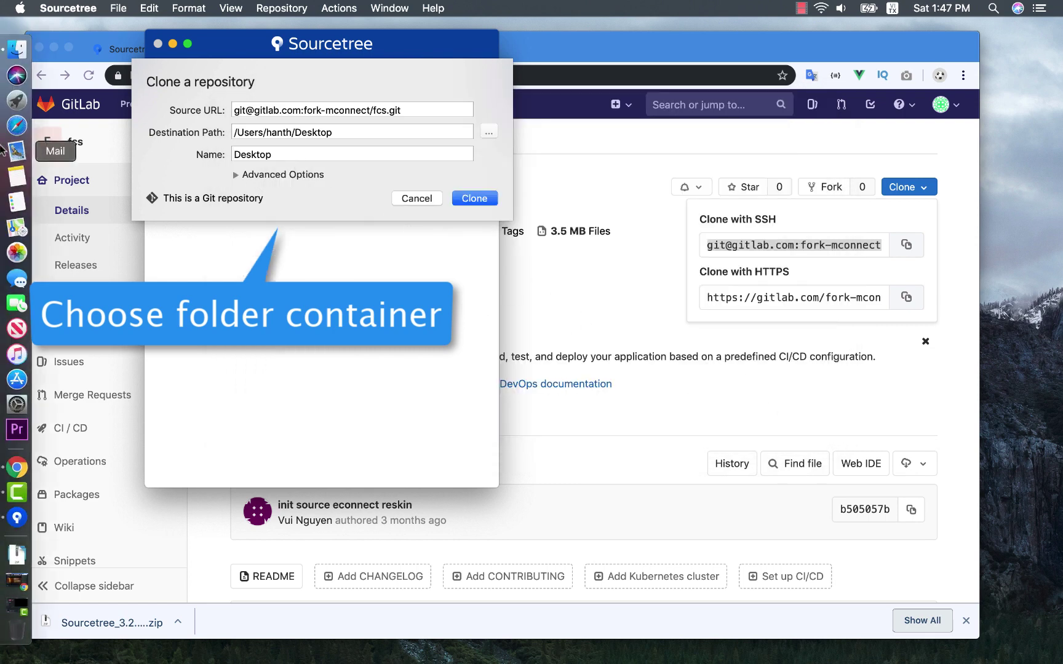
{"action": "left_click", "coordinate": [10, 56]}
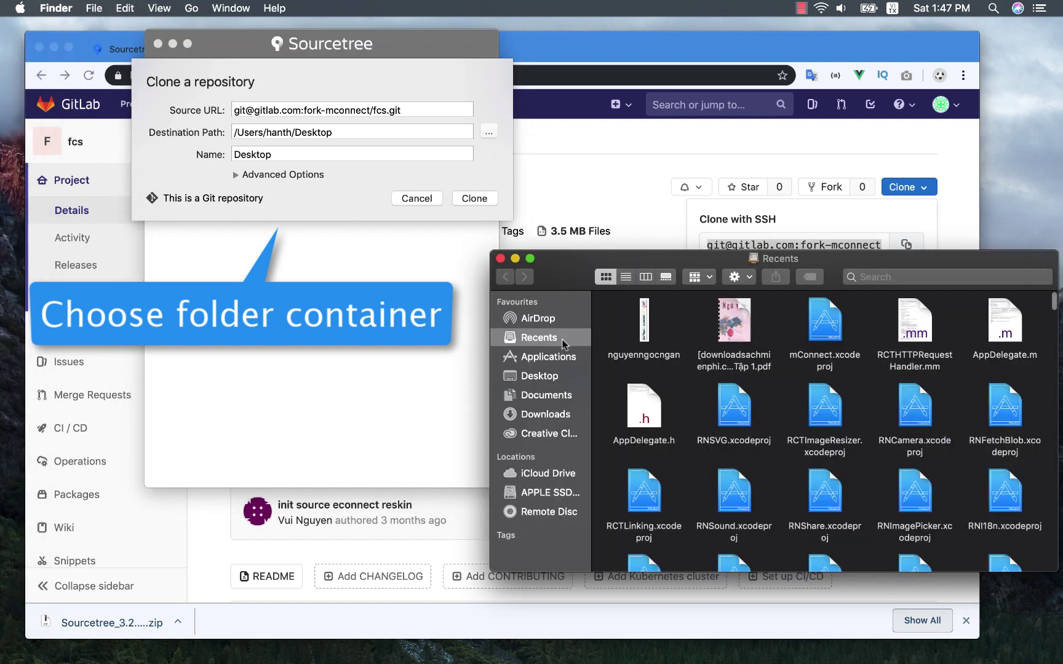
{"action": "left_click", "coordinate": [543, 376]}
{"action": "right_click", "coordinate": [670, 352]}
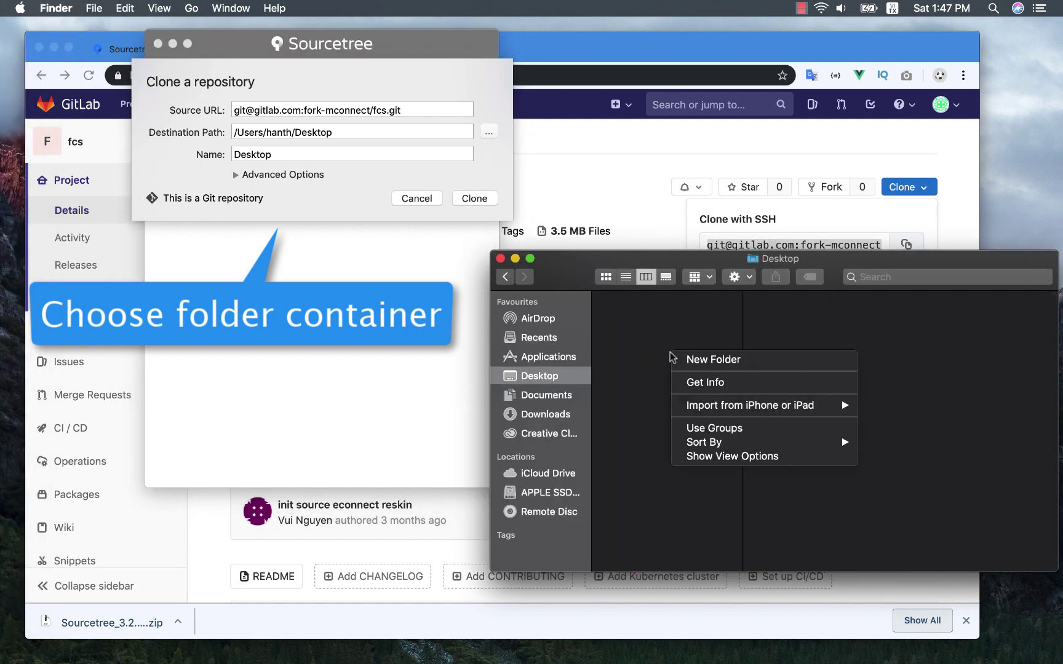
{"action": "left_click", "coordinate": [685, 355]}
{"action": "type", "text": "sourceTree"}
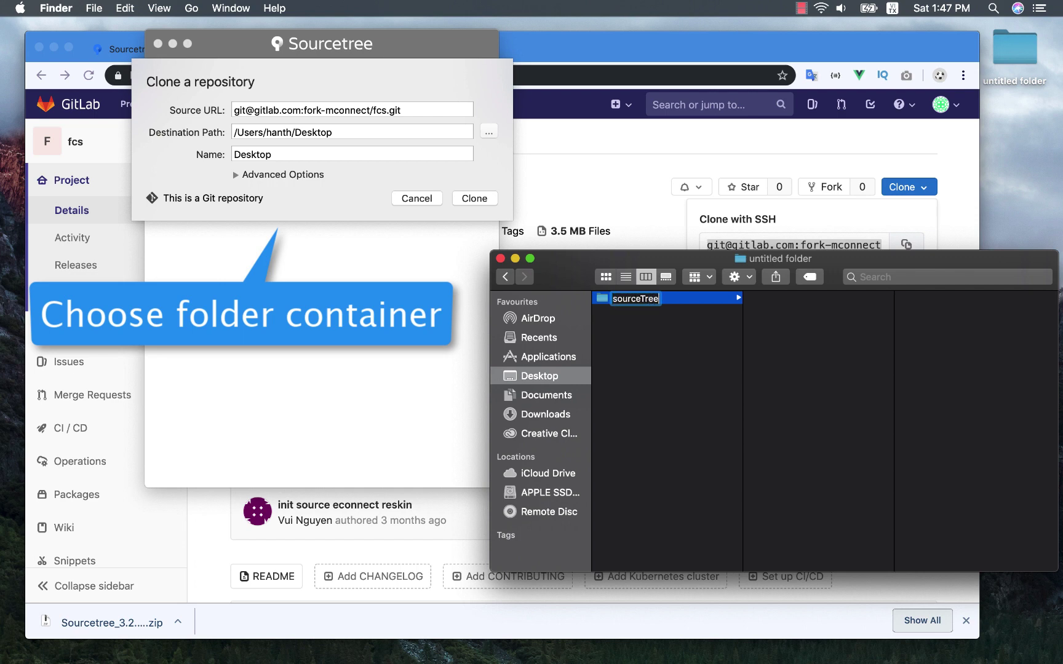
{"action": "type", "text": "Project"}
{"action": "key", "text": "Return"}
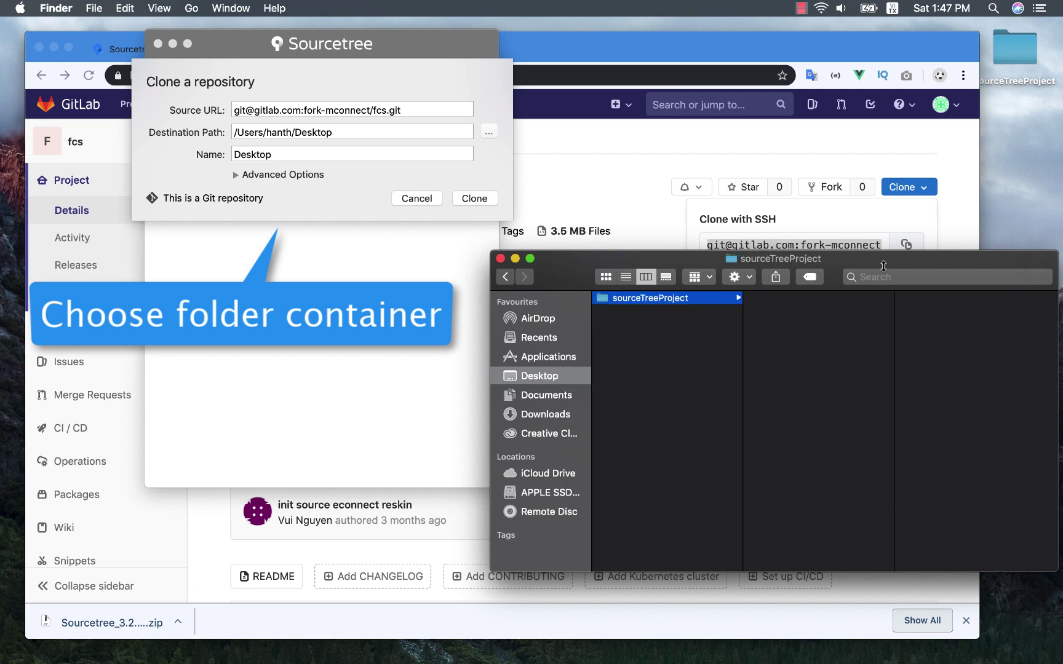
{"action": "left_click", "coordinate": [500, 258]}
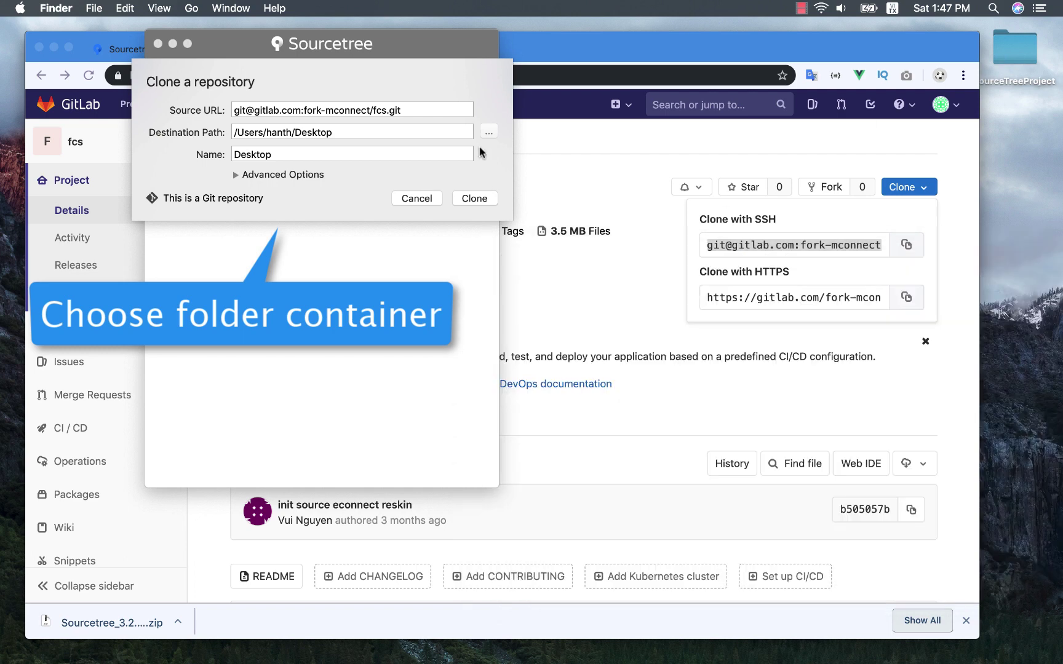
Step: Set the clone's destination to the sourceTreeProject folder on the Desktop and clone the repository
{"action": "left_click", "coordinate": [486, 136]}
{"action": "left_click", "coordinate": [430, 136]}
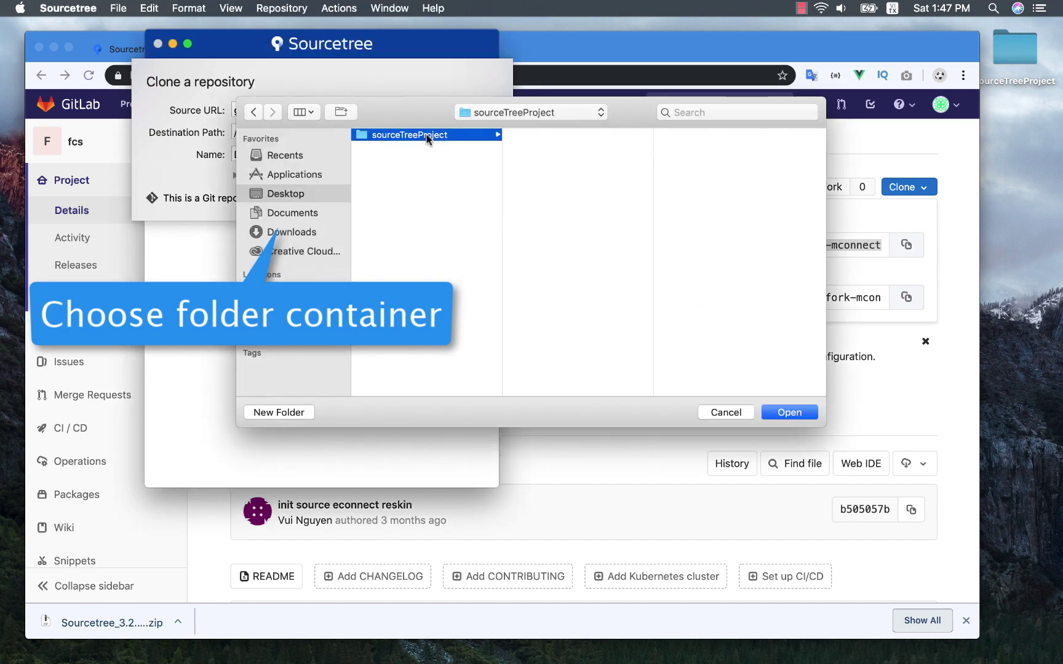
{"action": "left_click", "coordinate": [793, 412]}
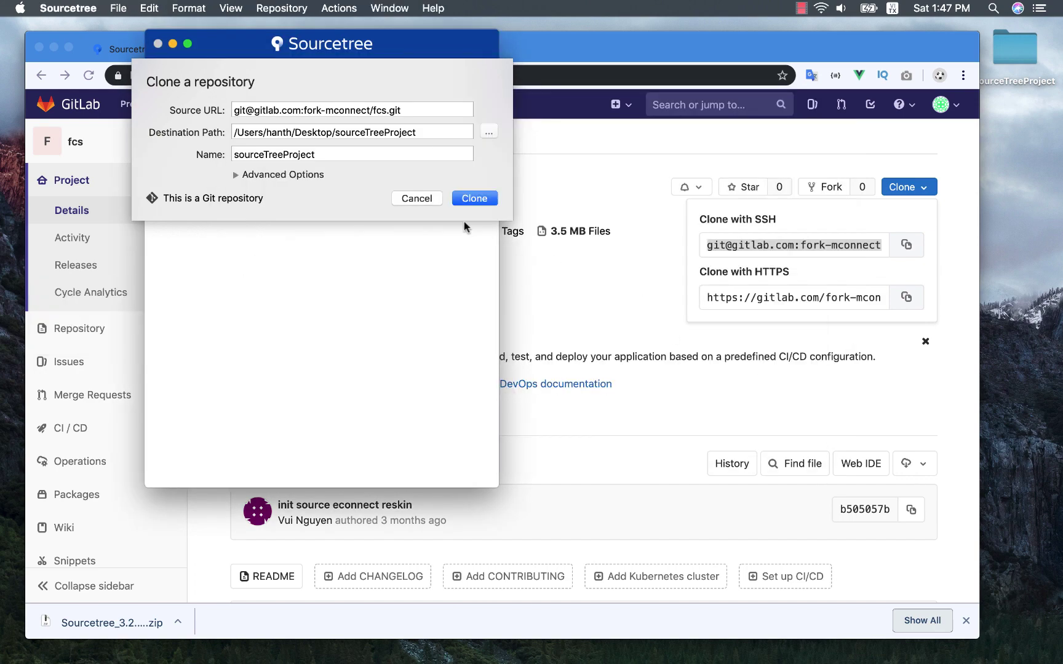
{"action": "left_click", "coordinate": [479, 197]}
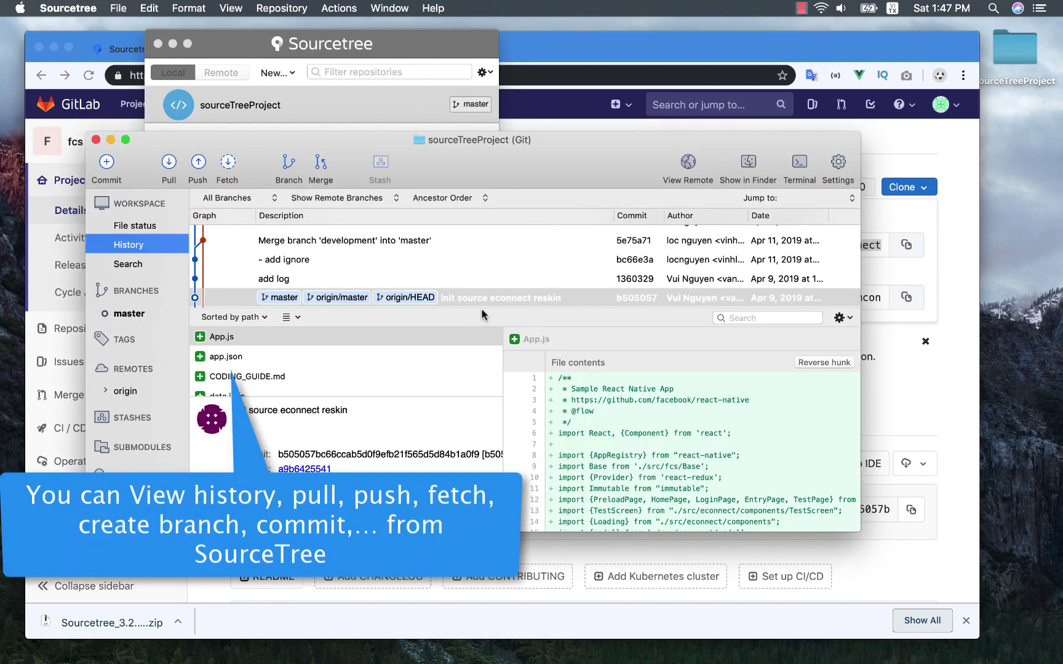
Step: Enlarge the commit list and browse the cloned repository's history up to the newest commits
{"action": "left_click_drag", "start_coordinate": [485, 311], "coordinate": [487, 386]}
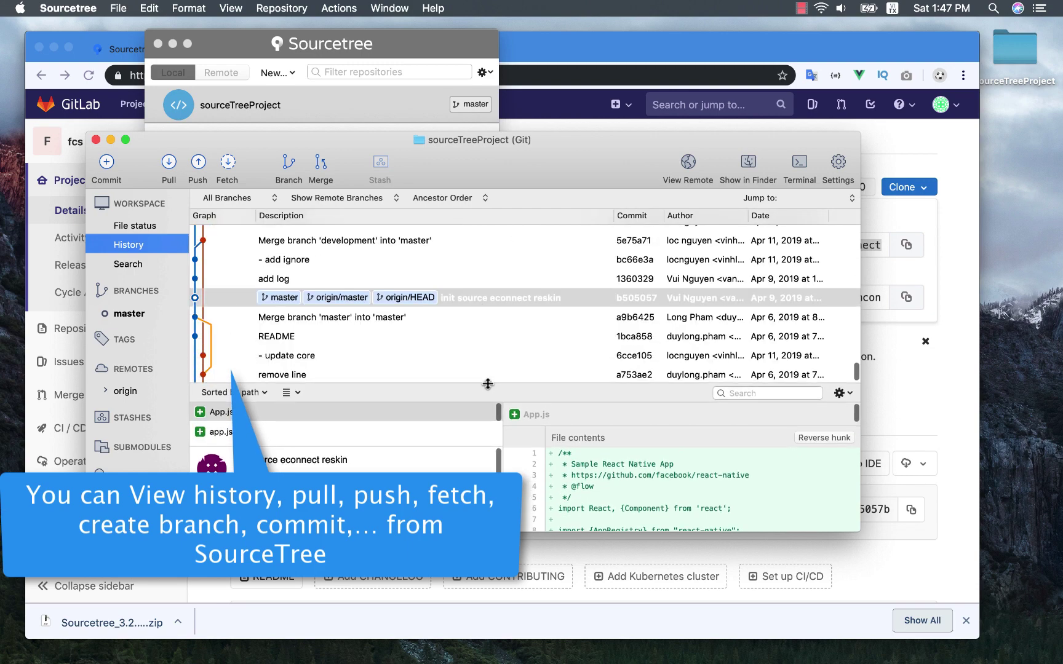
{"action": "scroll", "coordinate": [447, 303], "scroll_direction": "up", "scroll_amount": 20}
{"action": "scroll", "coordinate": [447, 303], "scroll_direction": "up", "scroll_amount": 15}
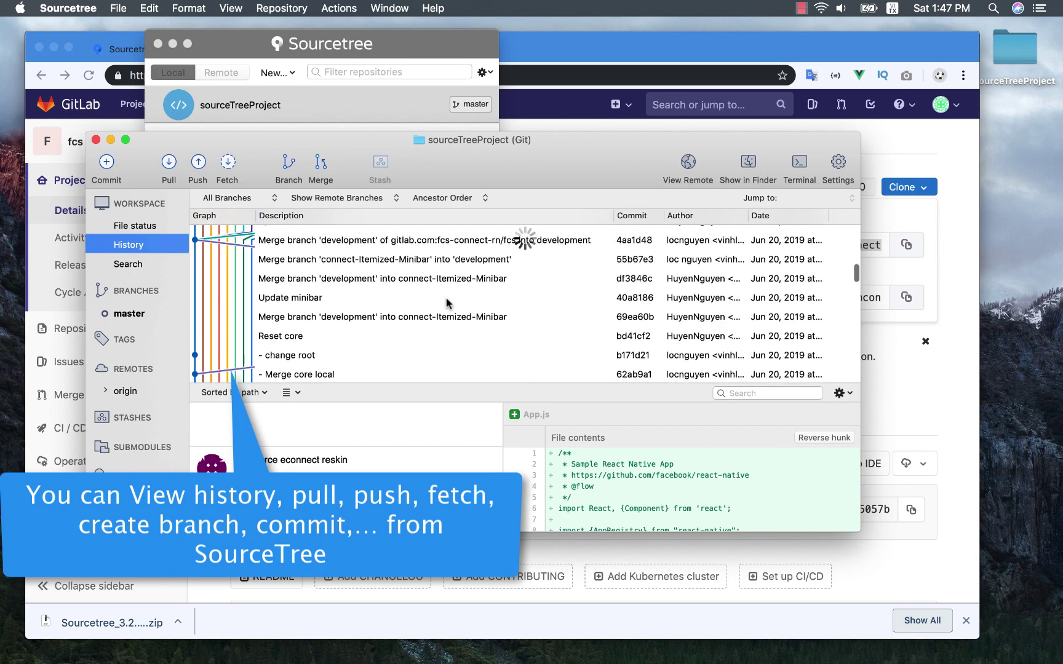
{"action": "scroll", "coordinate": [447, 304], "scroll_direction": "up", "scroll_amount": 2}
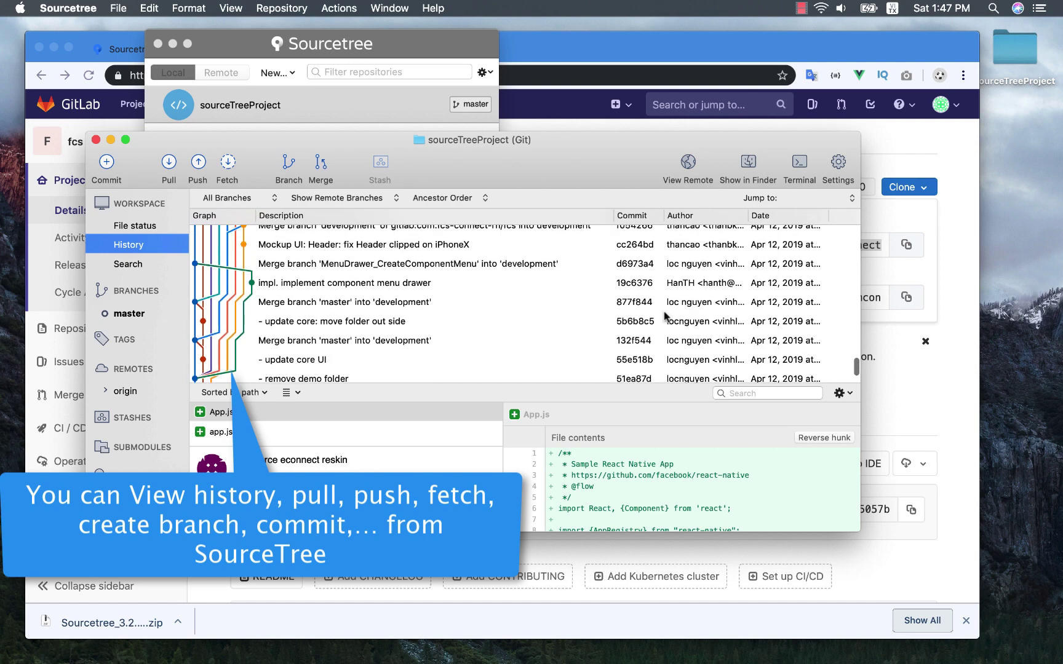
{"action": "left_click_drag", "start_coordinate": [852, 361], "coordinate": [846, 210]}
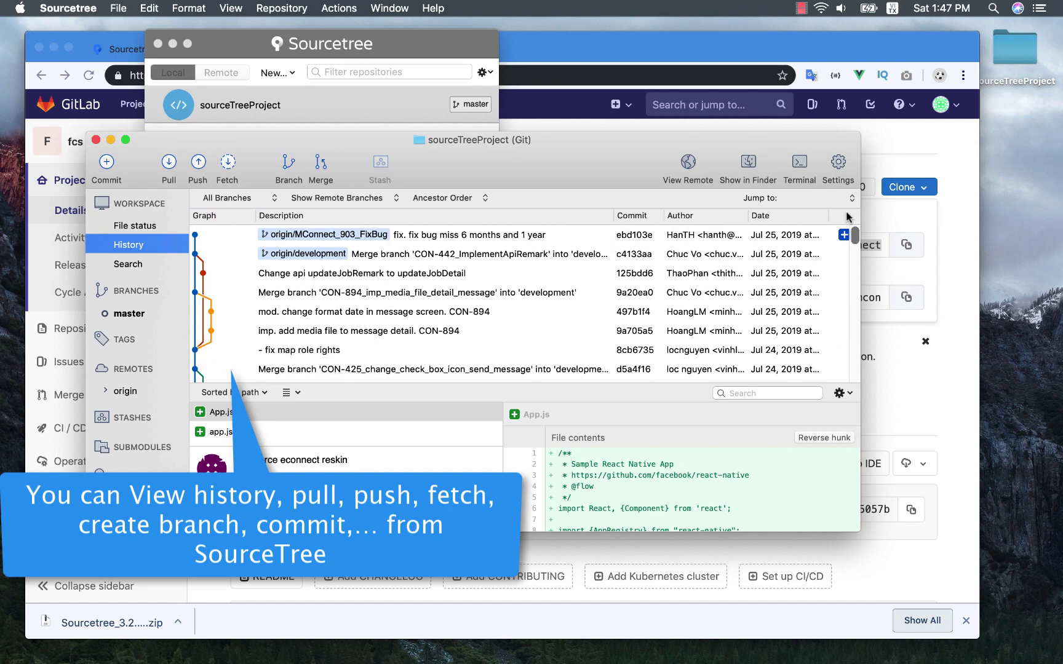
Step: Review the four newest commits one by one, from origin/MConnect_903_FixBug to the CON-894 merge, and close the repository window
{"action": "left_click", "coordinate": [423, 238]}
{"action": "left_click", "coordinate": [420, 253]}
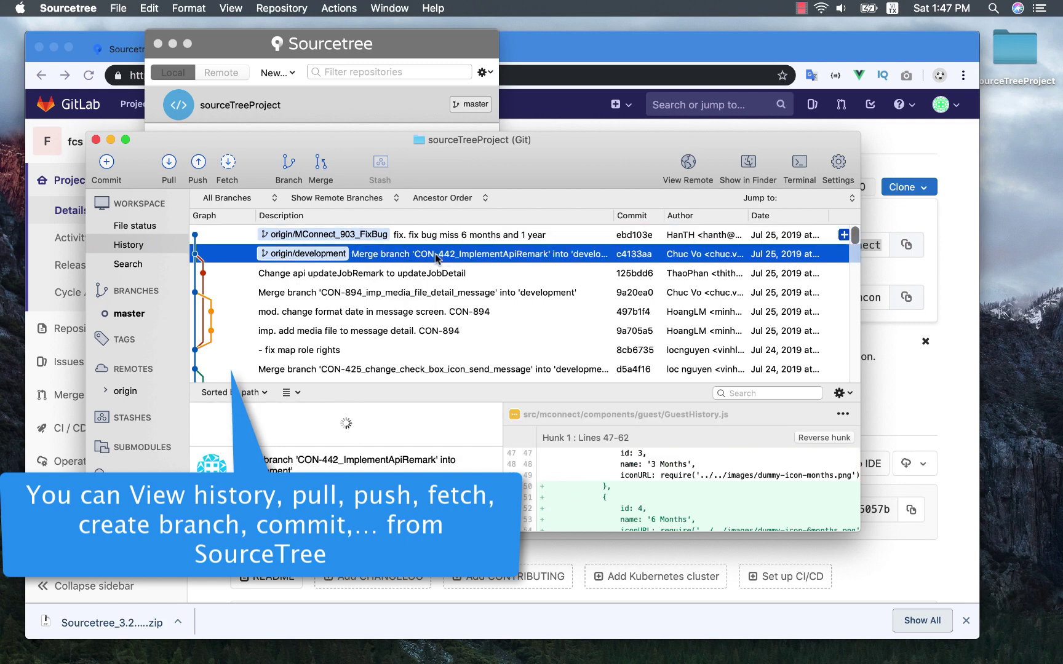
{"action": "left_click", "coordinate": [417, 274]}
{"action": "left_click", "coordinate": [417, 290]}
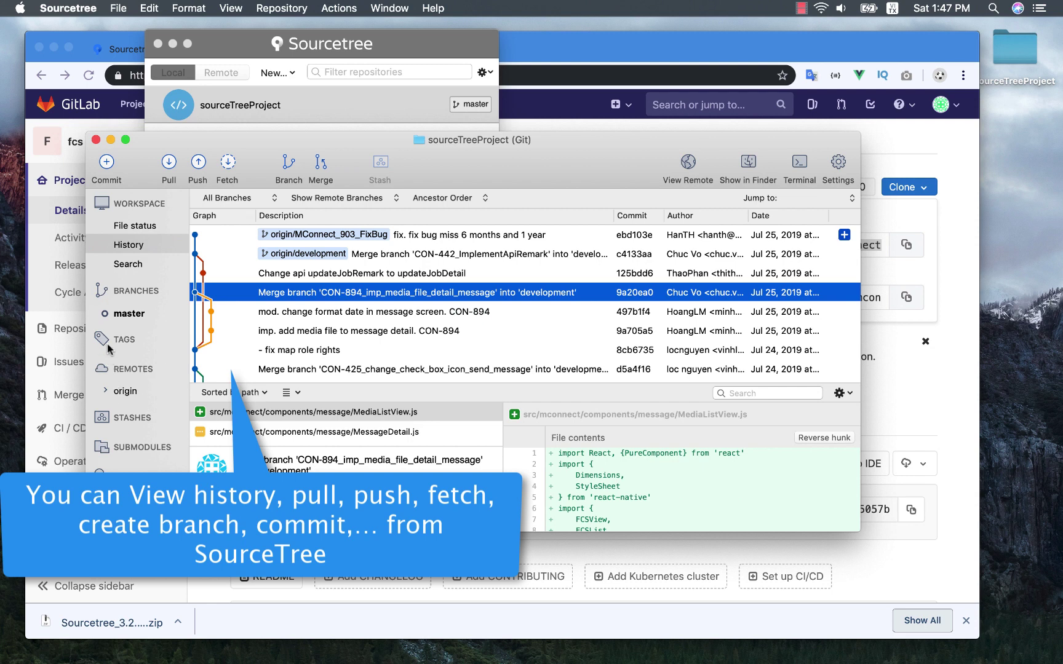
{"action": "left_click", "coordinate": [128, 244]}
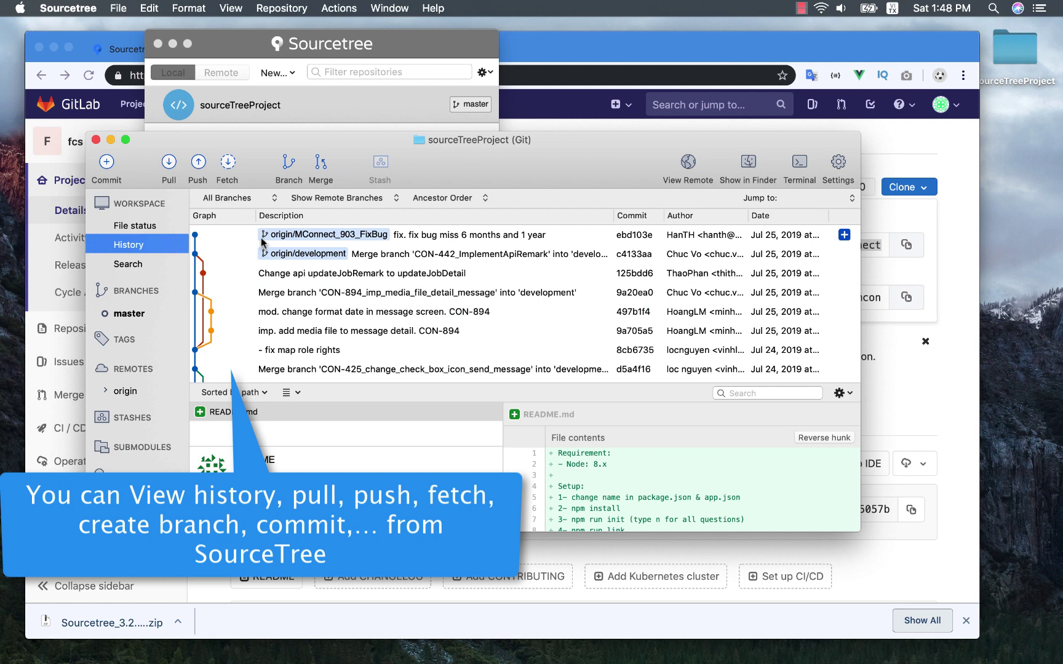
{"action": "left_click", "coordinate": [95, 141]}
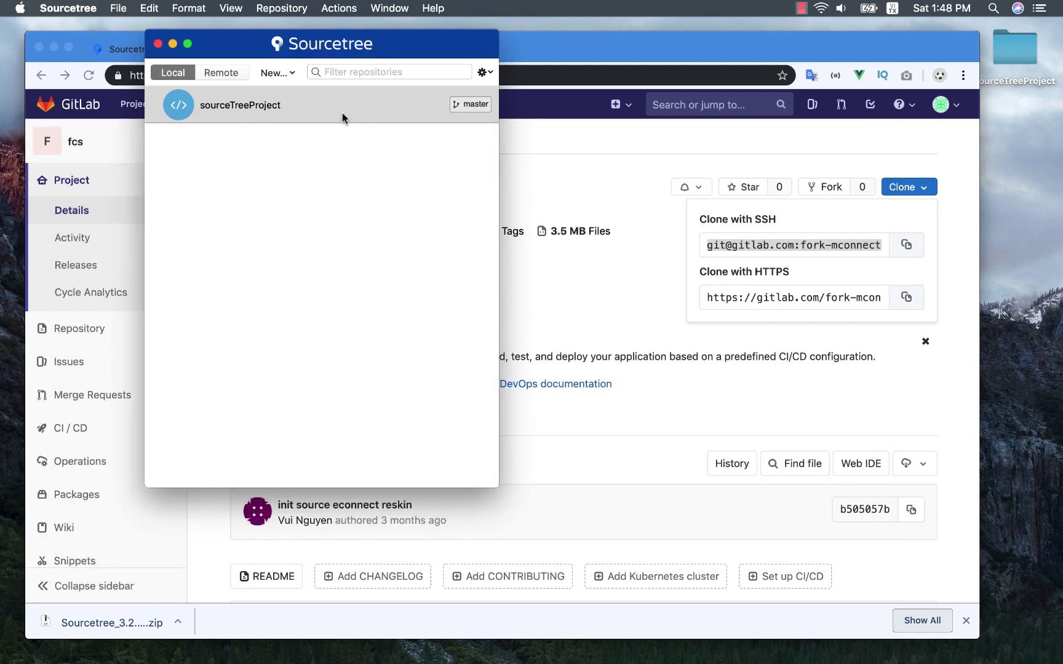
Step: Open the sourceTreeProject folder on the Desktop to check the cloned files, and return to the local repository list in Sourcetree
{"action": "double_click", "coordinate": [1023, 52]}
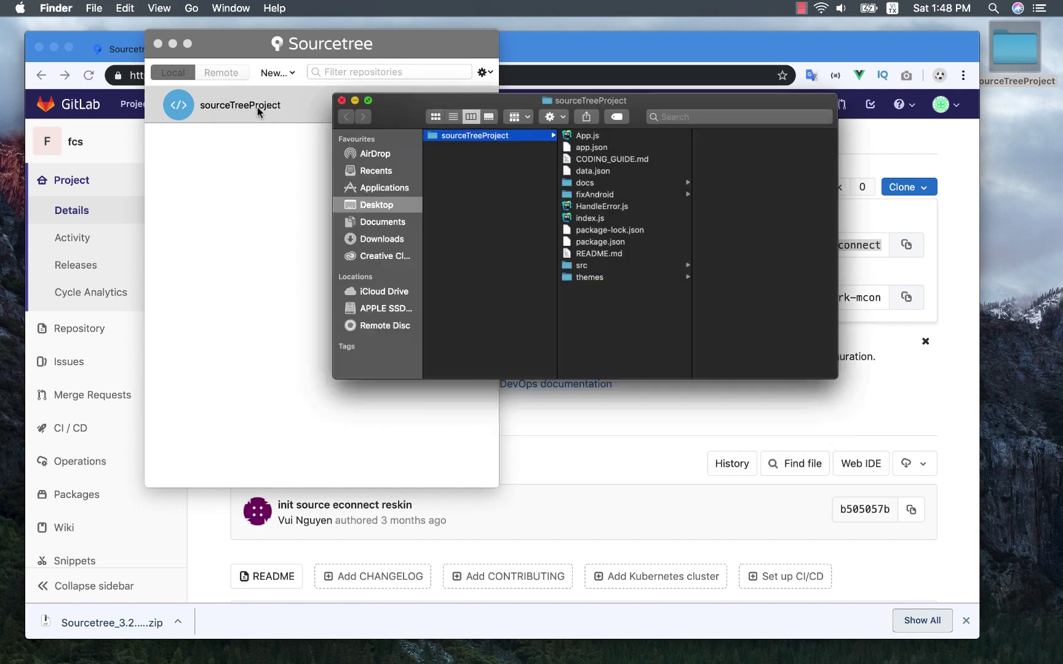
{"action": "left_click", "coordinate": [258, 107]}
{"action": "left_click", "coordinate": [304, 162]}
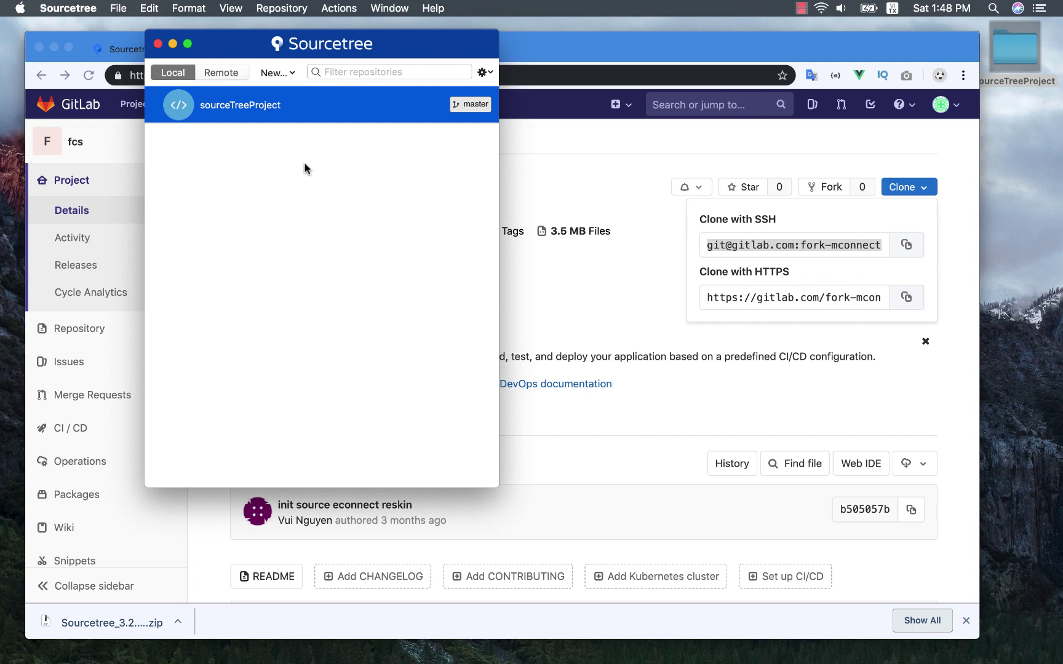